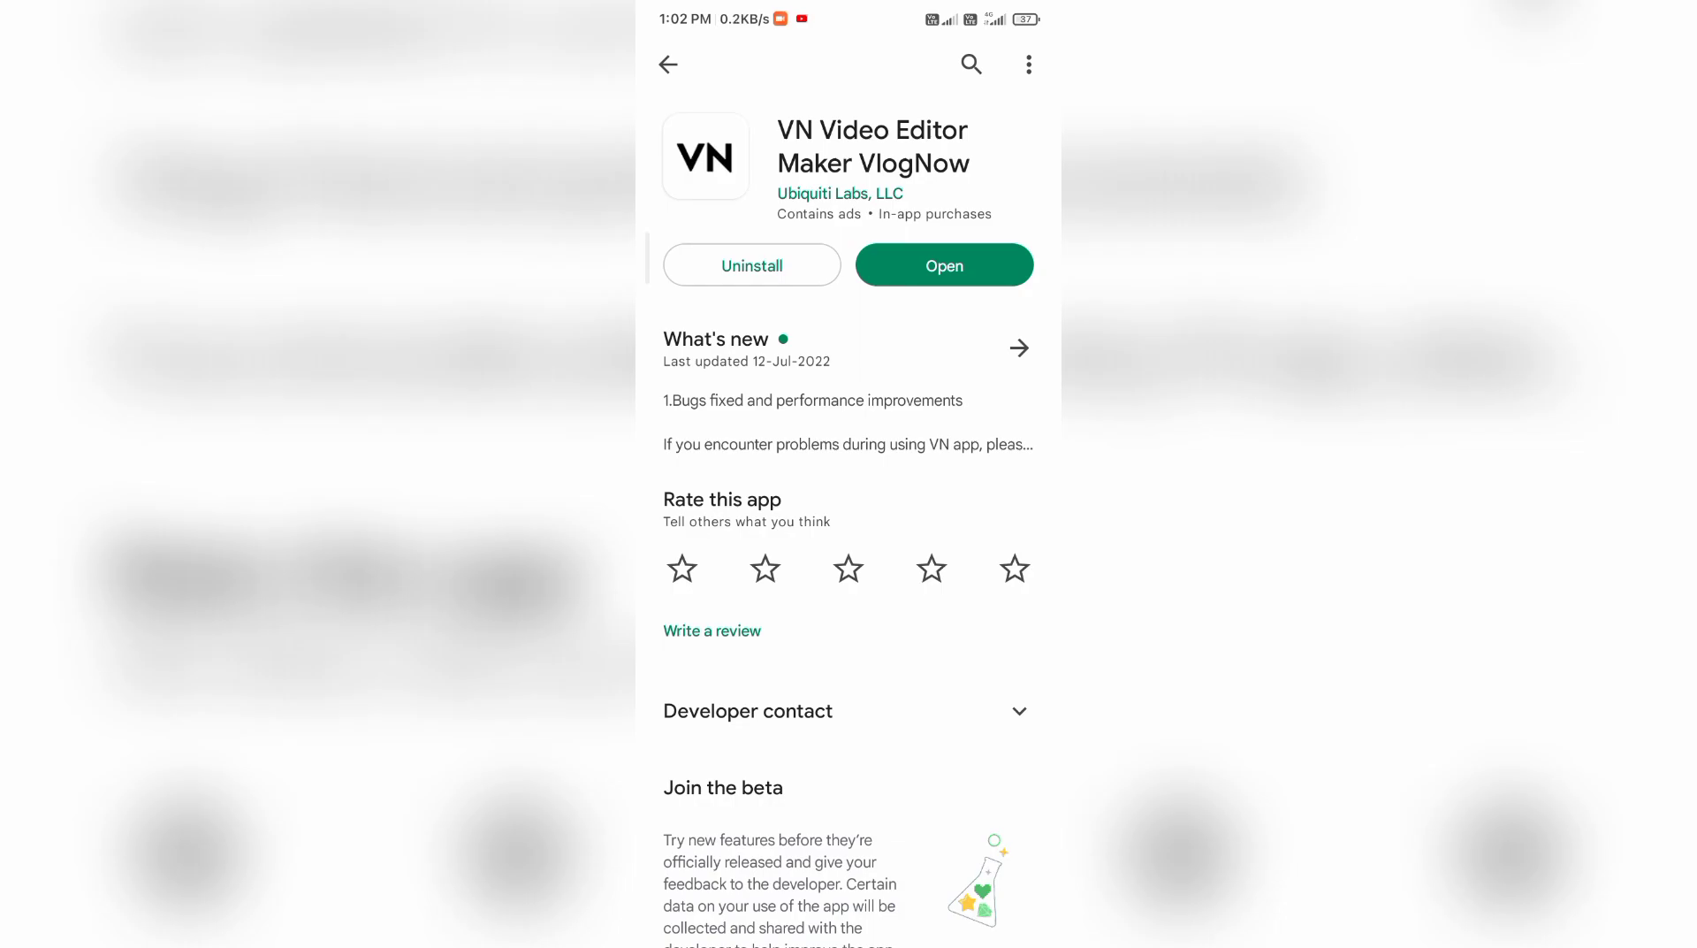
Launch VN Video Editor from its VlogNow Play Store listing.
{"action": "left_click", "coordinate": [974, 264]}
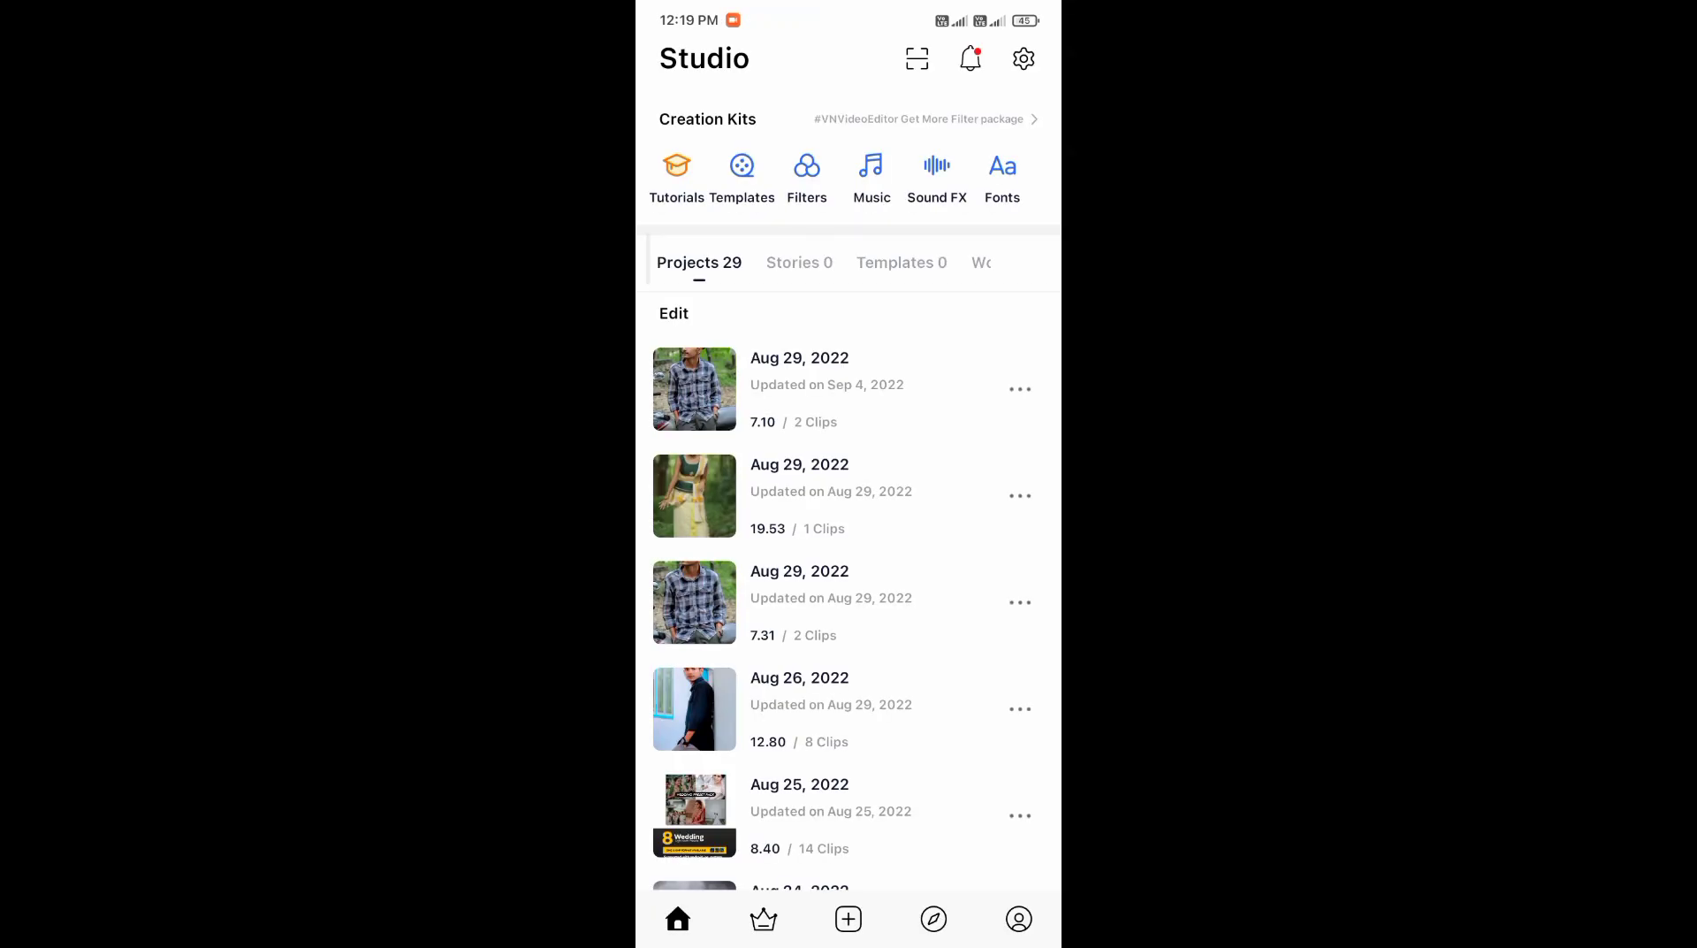
Begin a new project built from the two motorbike photos.
{"action": "left_click", "coordinate": [847, 918]}
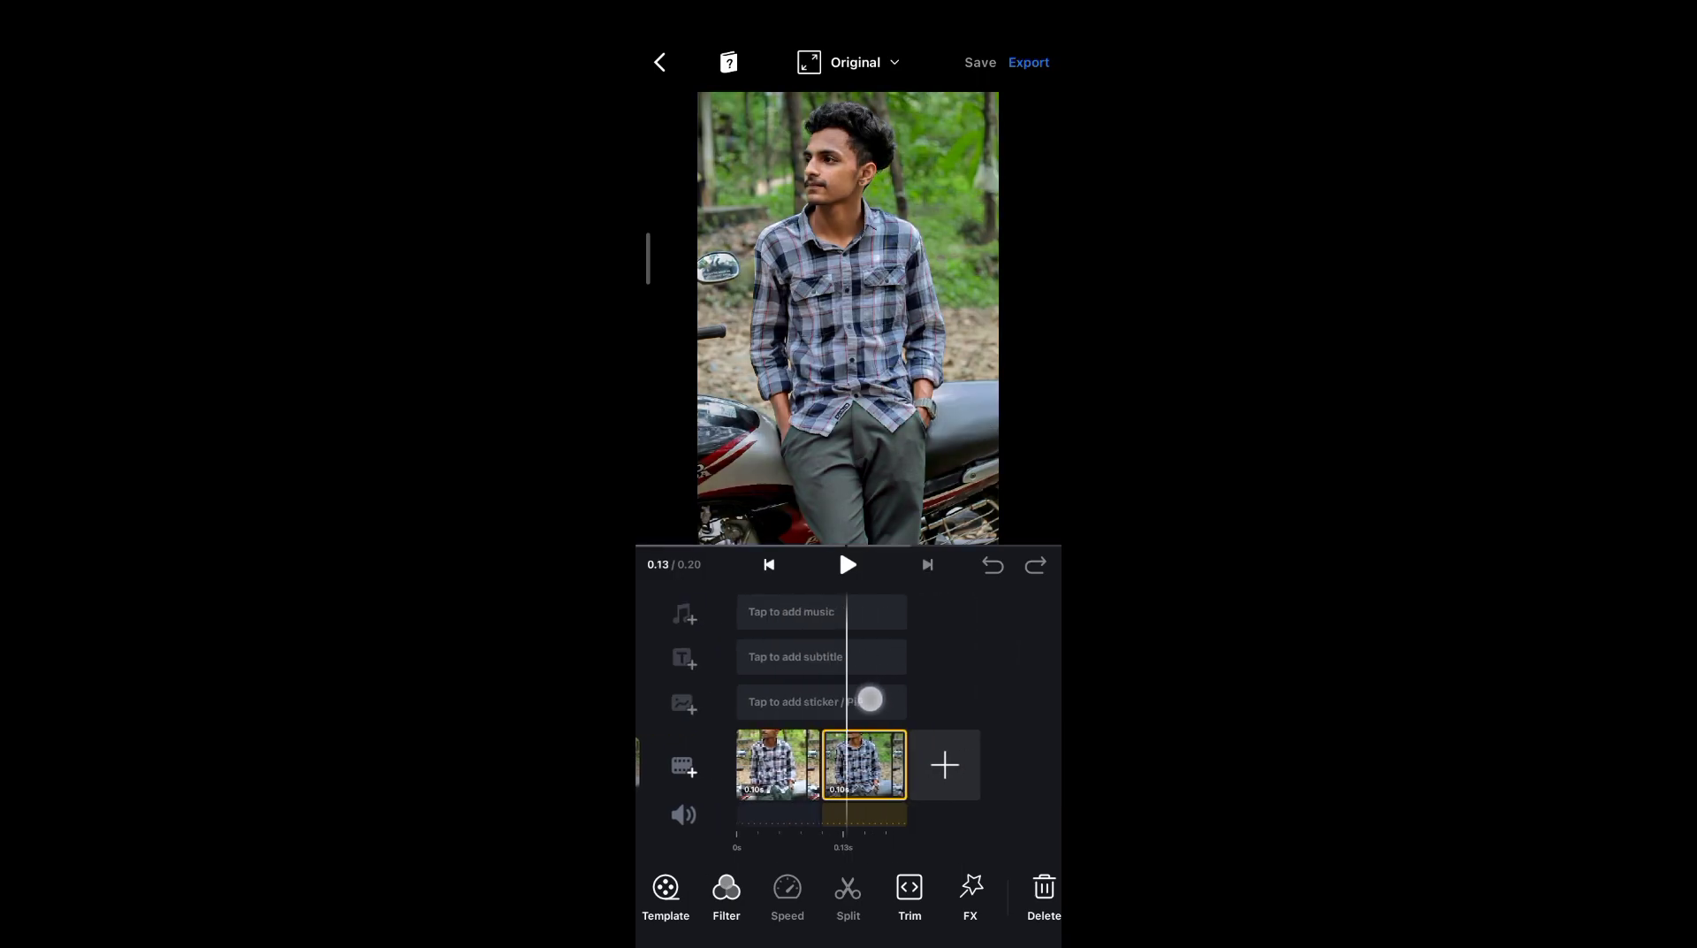
Add VID_51750511_001052_412 as the project's background music.
{"action": "left_click", "coordinate": [794, 614]}
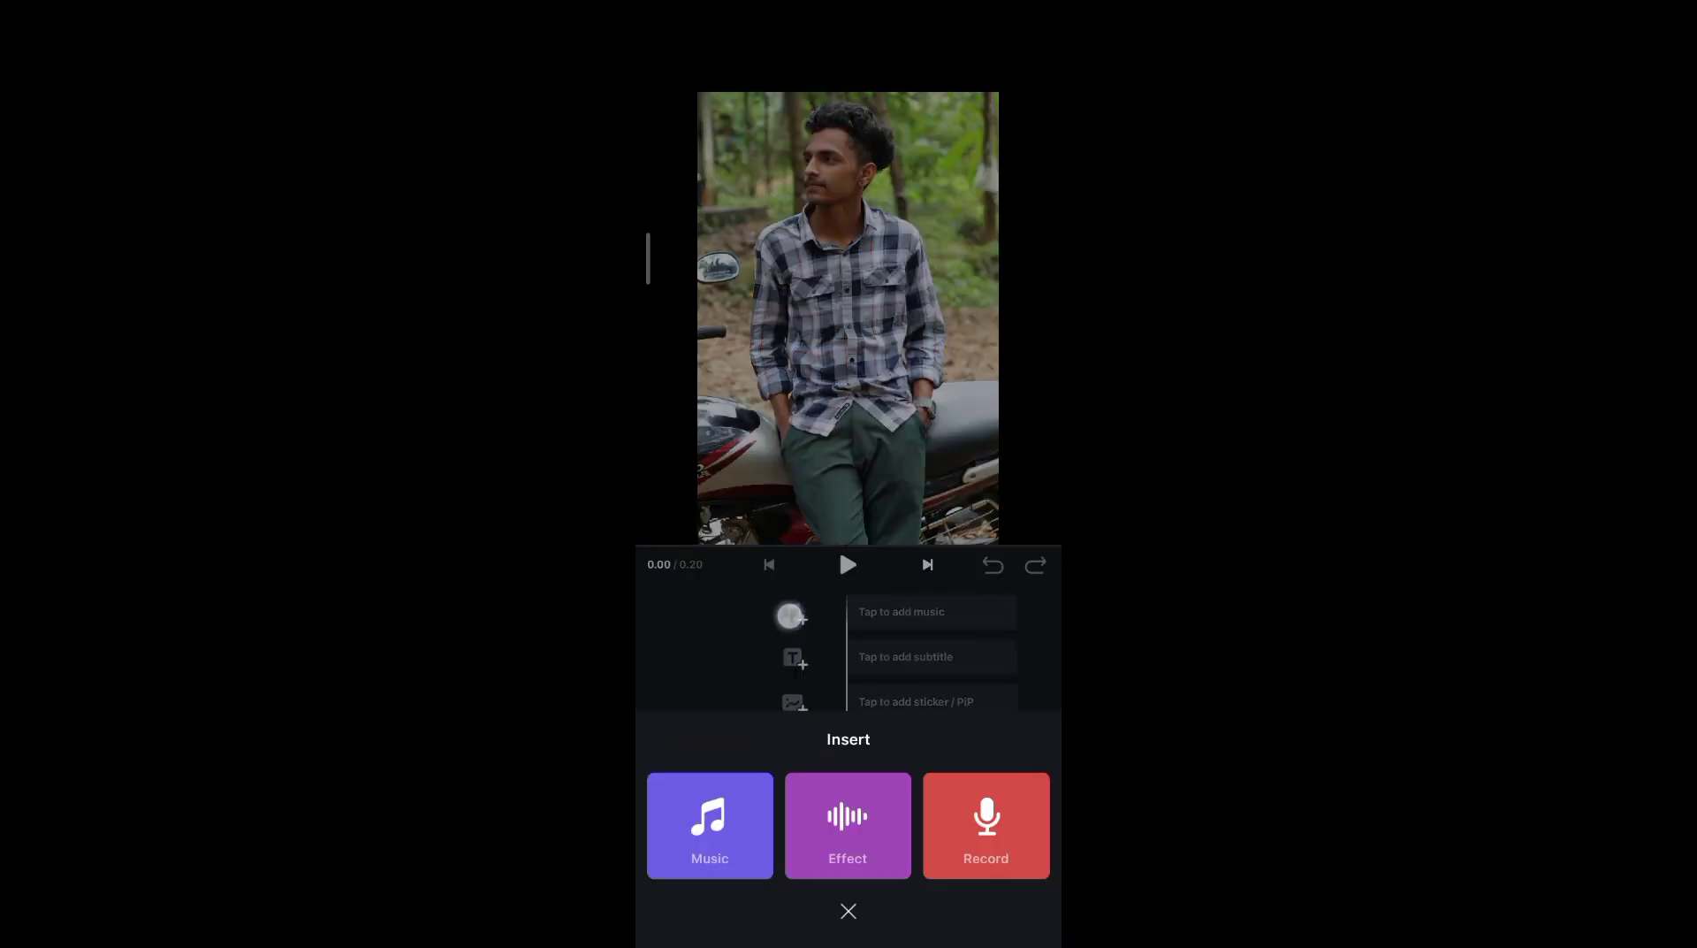
{"action": "left_click", "coordinate": [709, 823]}
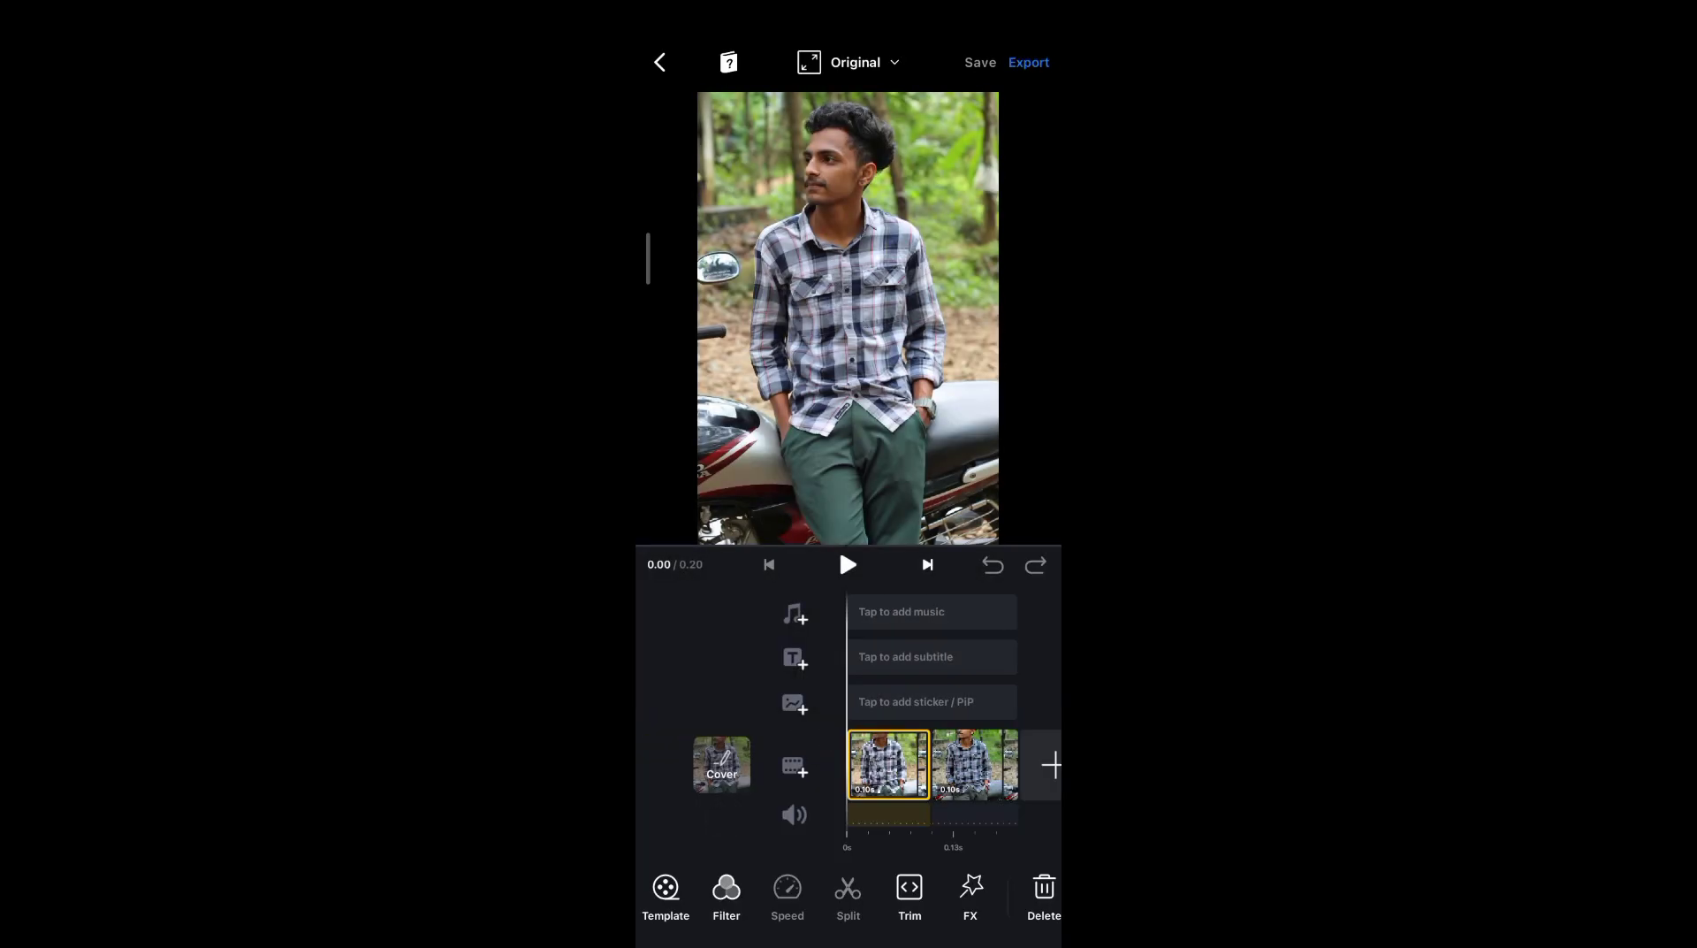
{"action": "left_click", "coordinate": [991, 366]}
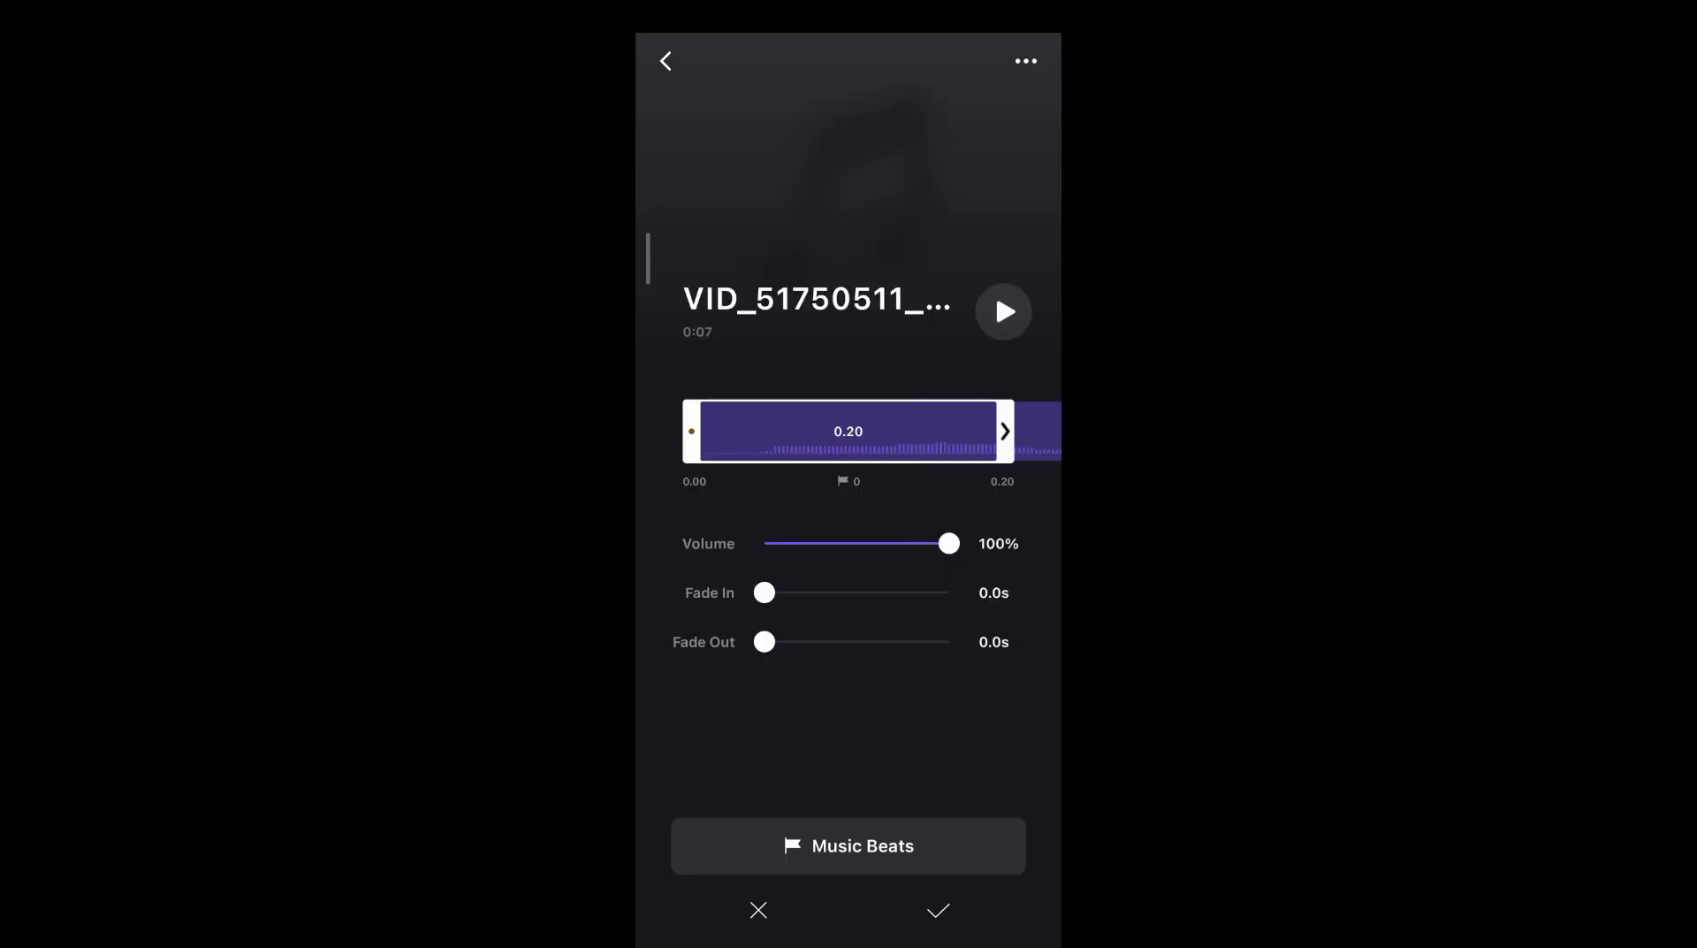
{"action": "left_click", "coordinate": [939, 912]}
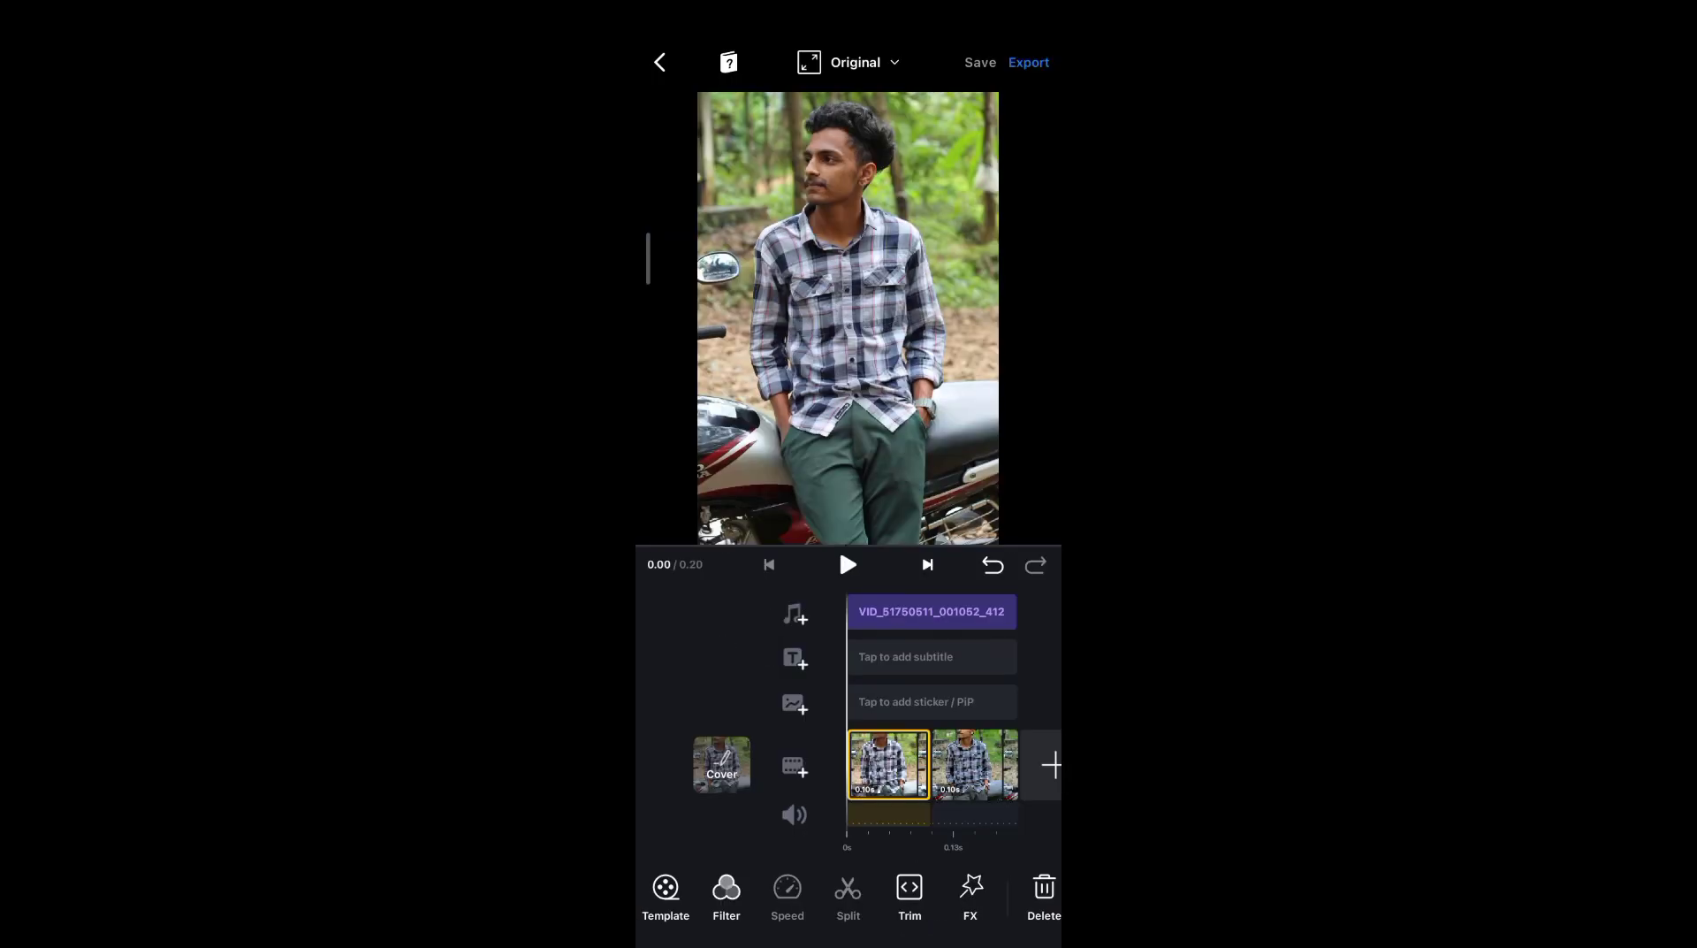
Mark a beat flag on the music track at about 4.3 seconds.
{"action": "left_click", "coordinate": [931, 611]}
{"action": "left_click", "coordinate": [753, 540]}
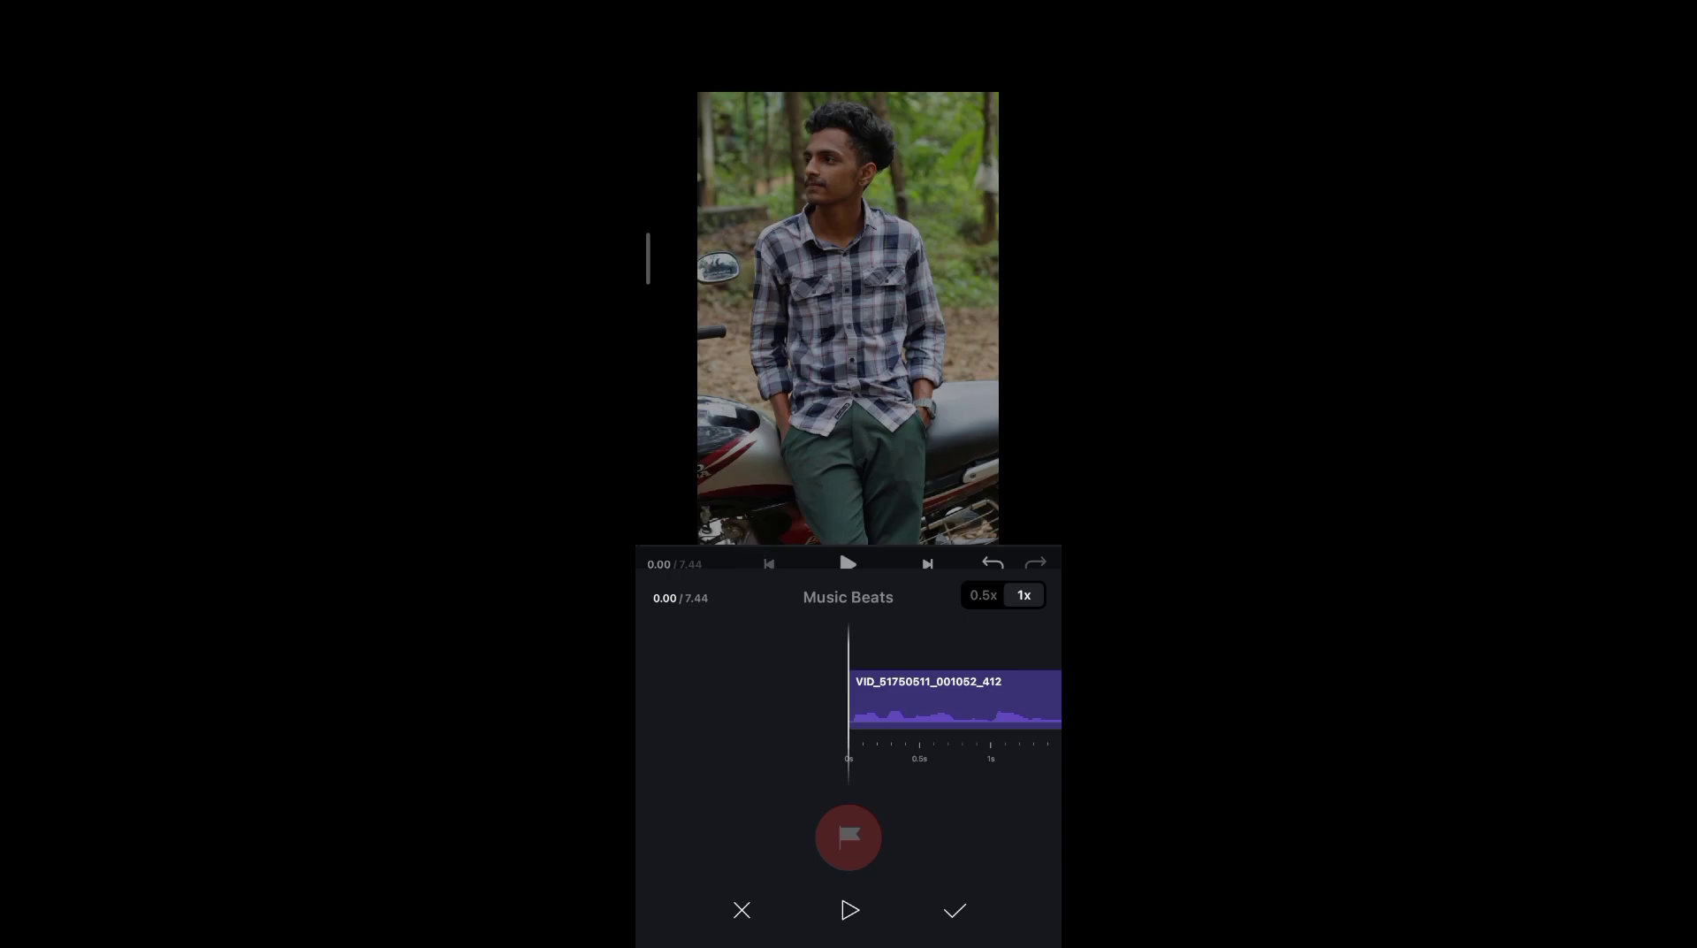
{"action": "left_click_drag", "start_coordinate": [981, 717], "coordinate": [743, 717]}
{"action": "left_click_drag", "start_coordinate": [899, 754], "coordinate": [887, 760]}
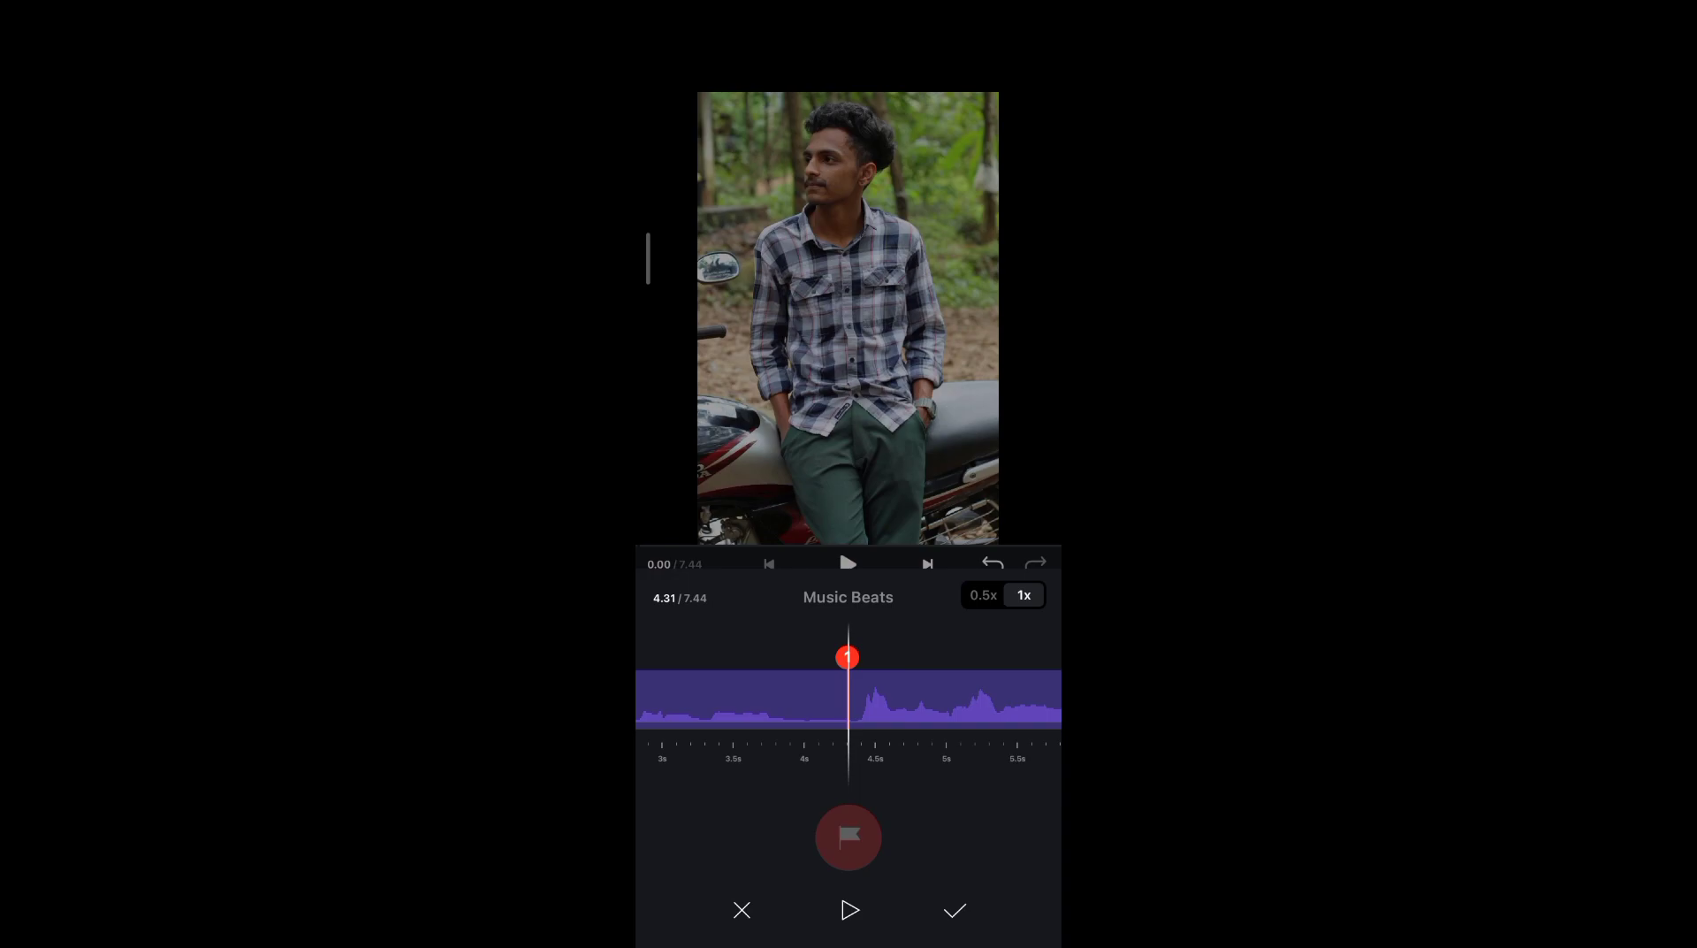
{"action": "left_click", "coordinate": [955, 909]}
Lengthen the photo clips by dragging their end handles toward the beat.
{"action": "left_click", "coordinate": [889, 766]}
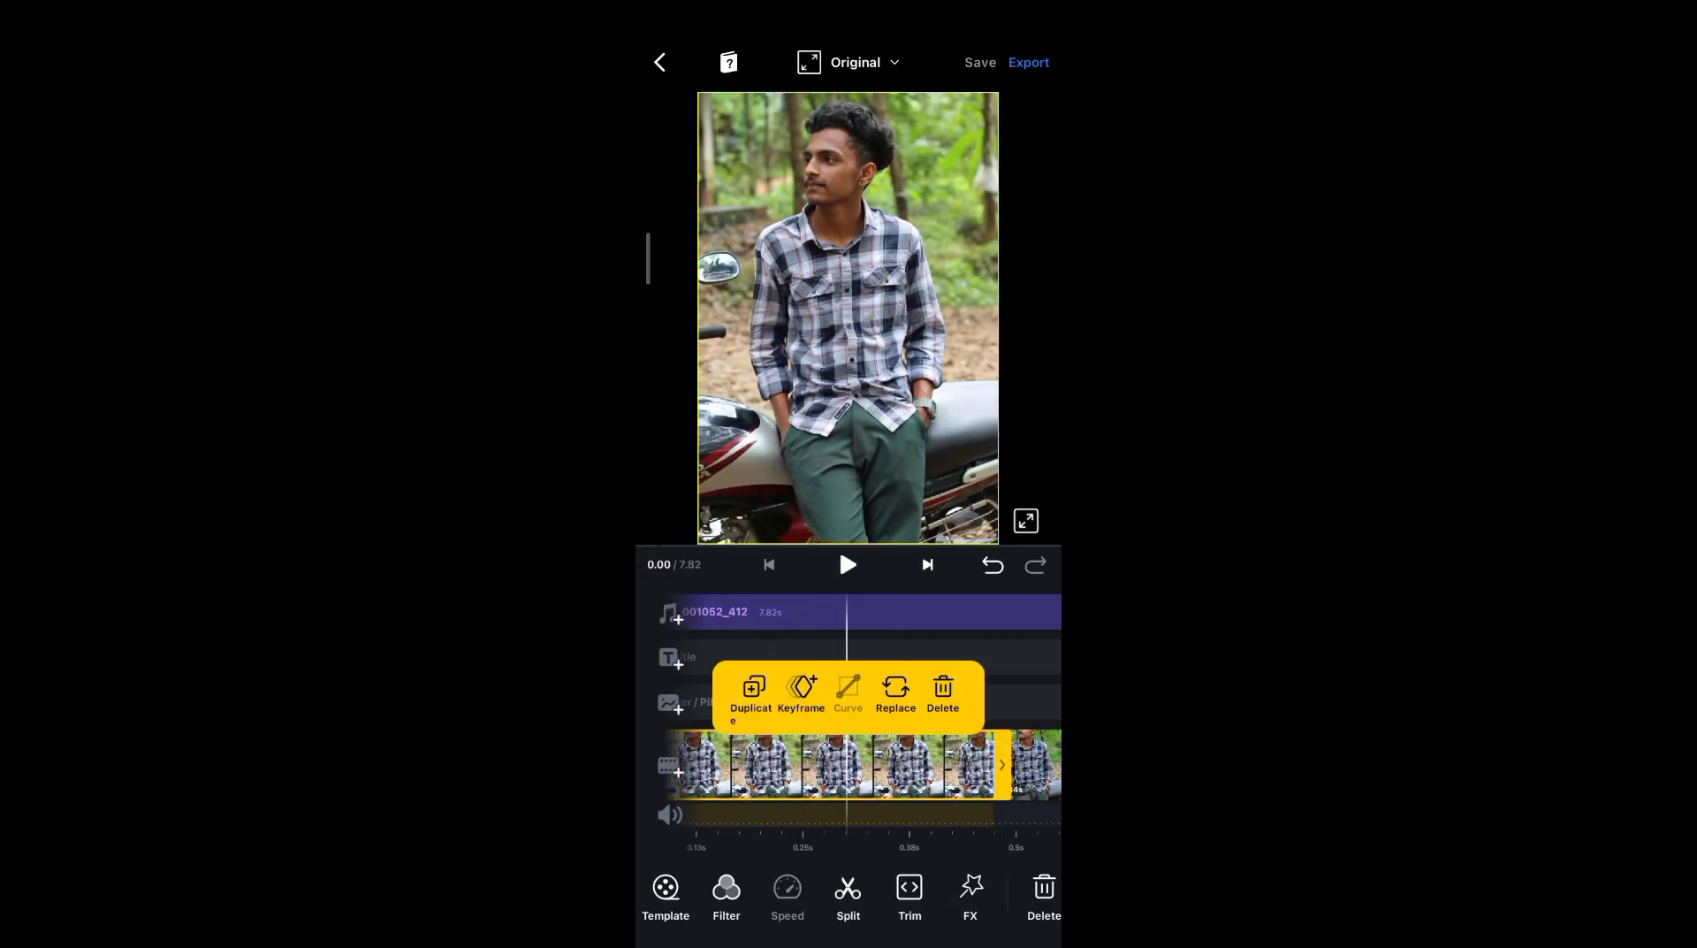
{"action": "left_click_drag", "start_coordinate": [982, 765], "coordinate": [796, 765]}
{"action": "mouse_move", "coordinate": [968, 766]}
{"action": "left_mouse_down"}
{"action": "mouse_move", "coordinate": [856, 765]}
{"action": "mouse_move", "coordinate": [1048, 766]}
{"action": "mouse_move", "coordinate": [792, 783]}
{"action": "mouse_move", "coordinate": [799, 805]}
{"action": "left_mouse_up"}
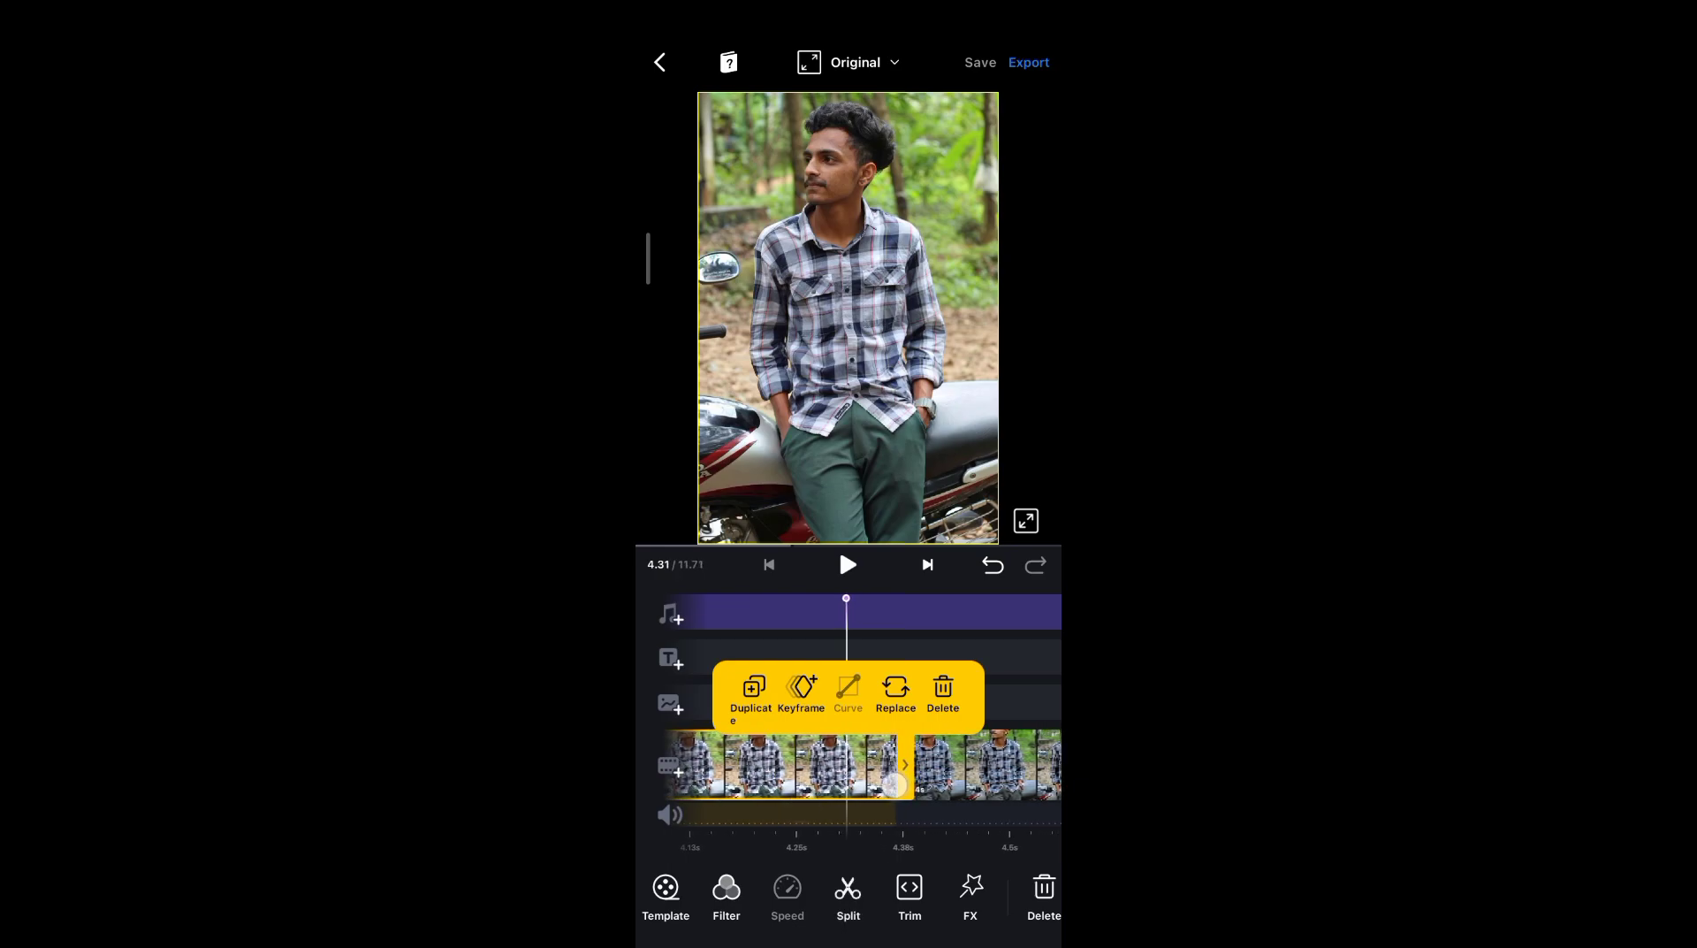
{"action": "left_click", "coordinate": [994, 646]}
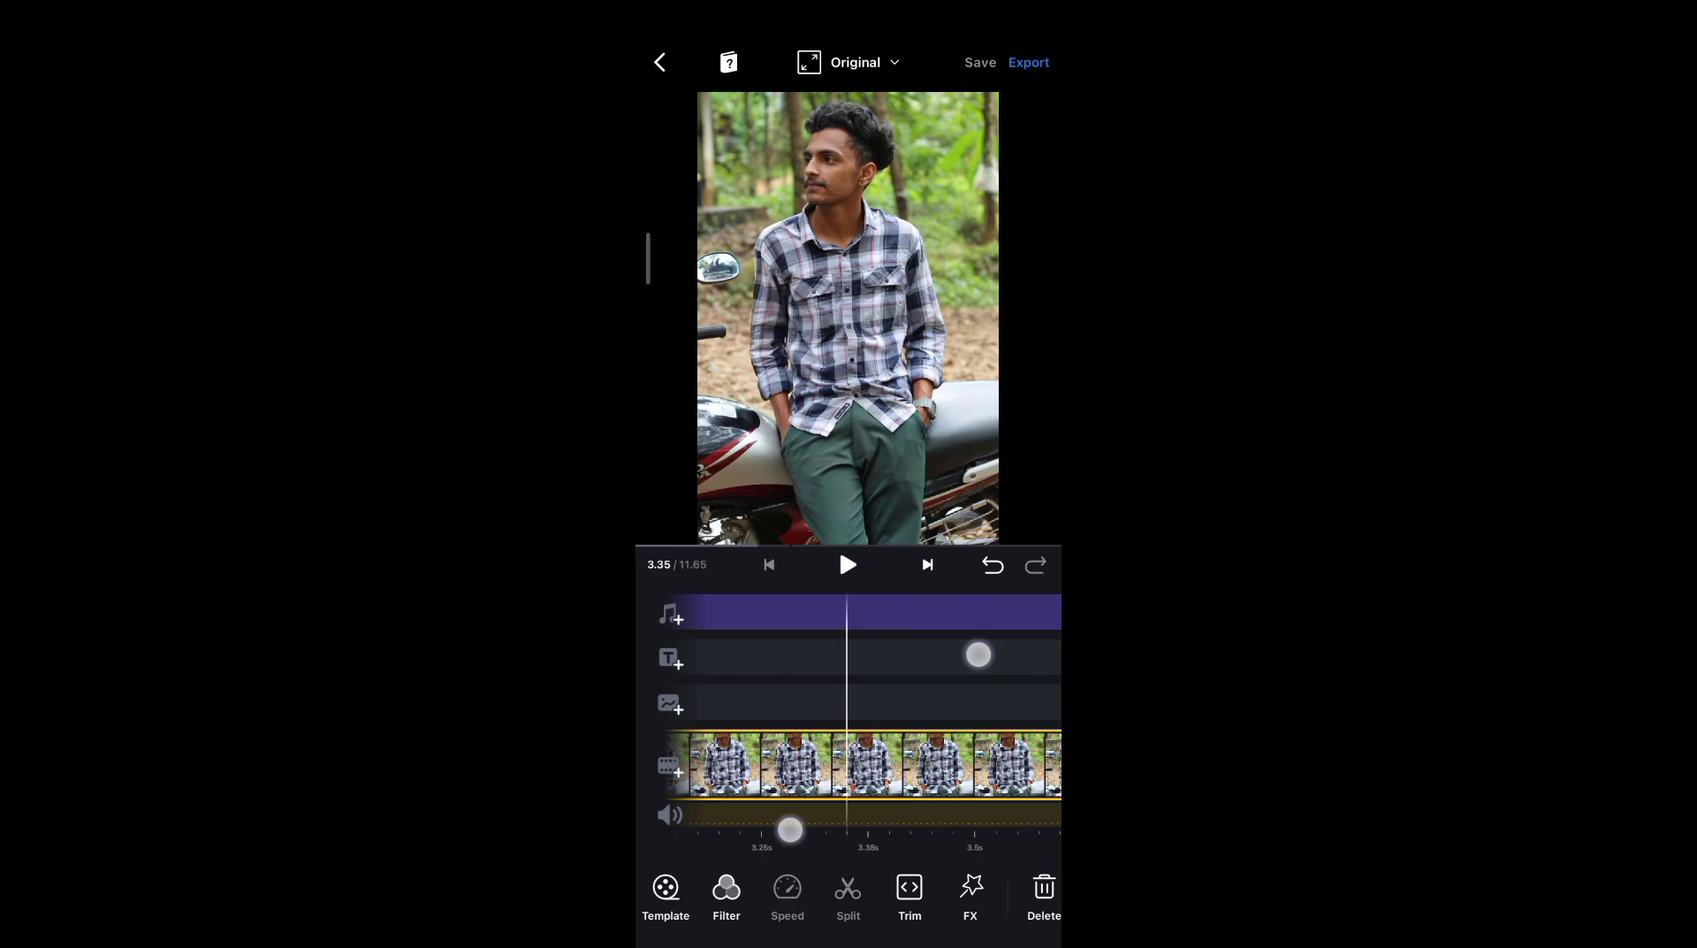
{"action": "left_click", "coordinate": [795, 766]}
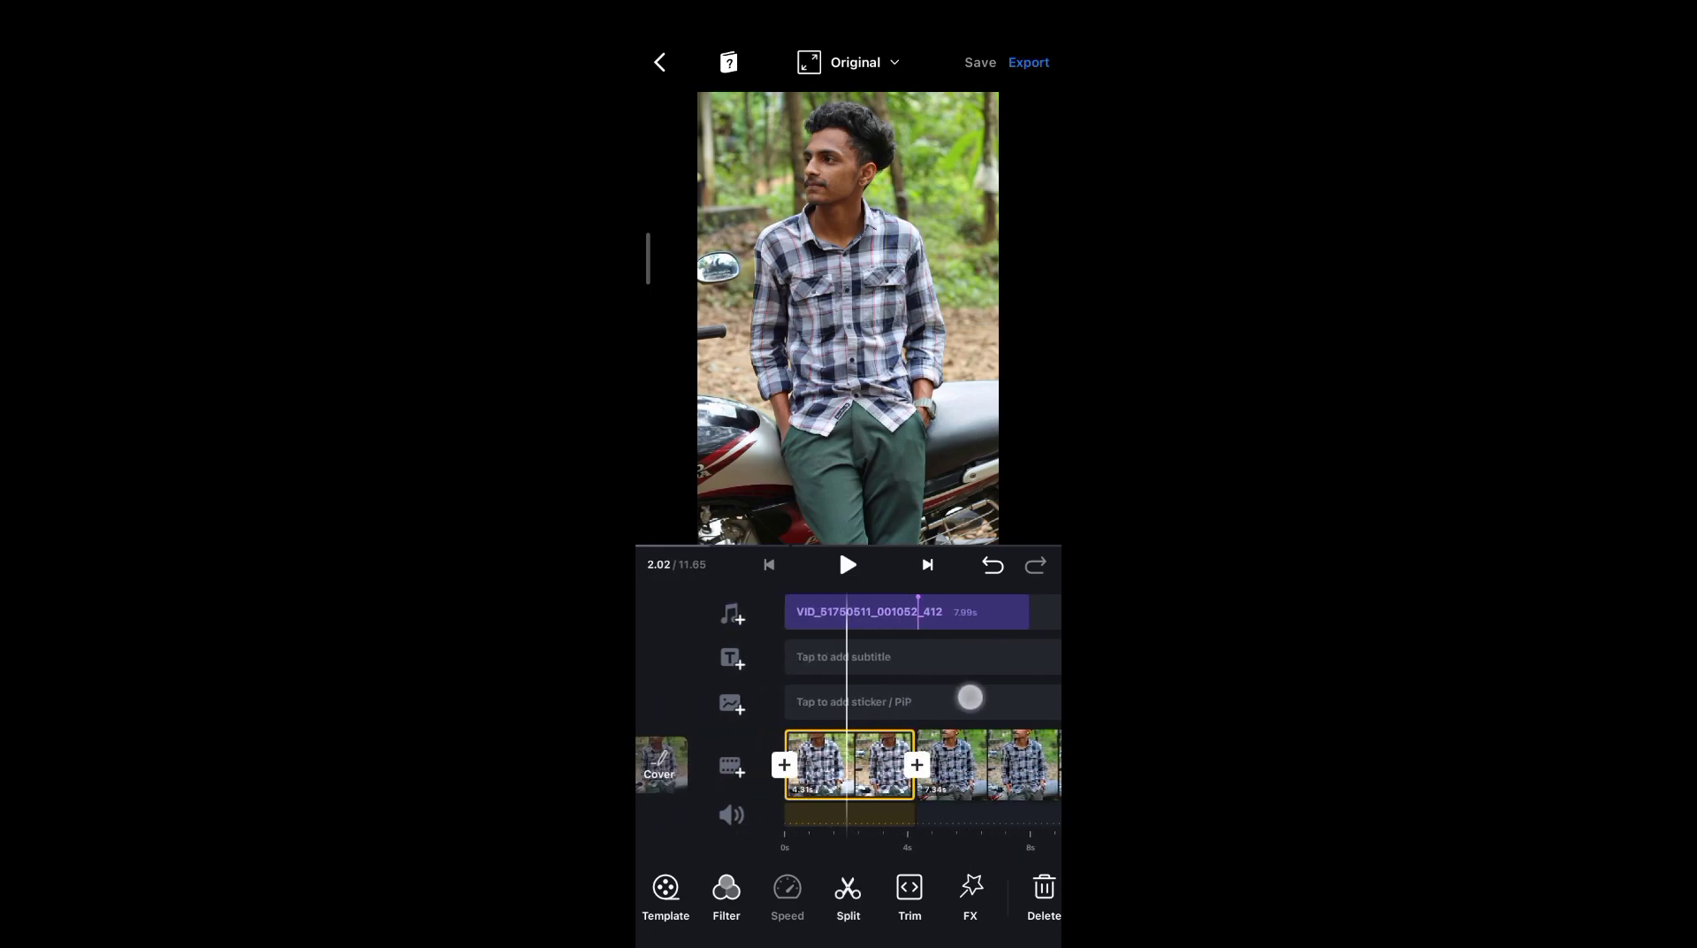
{"action": "left_click_drag", "start_coordinate": [848, 766], "coordinate": [947, 766]}
Split the last photo where the music ends and delete the remainder, leaving 8.09 seconds.
{"action": "left_click", "coordinate": [825, 611]}
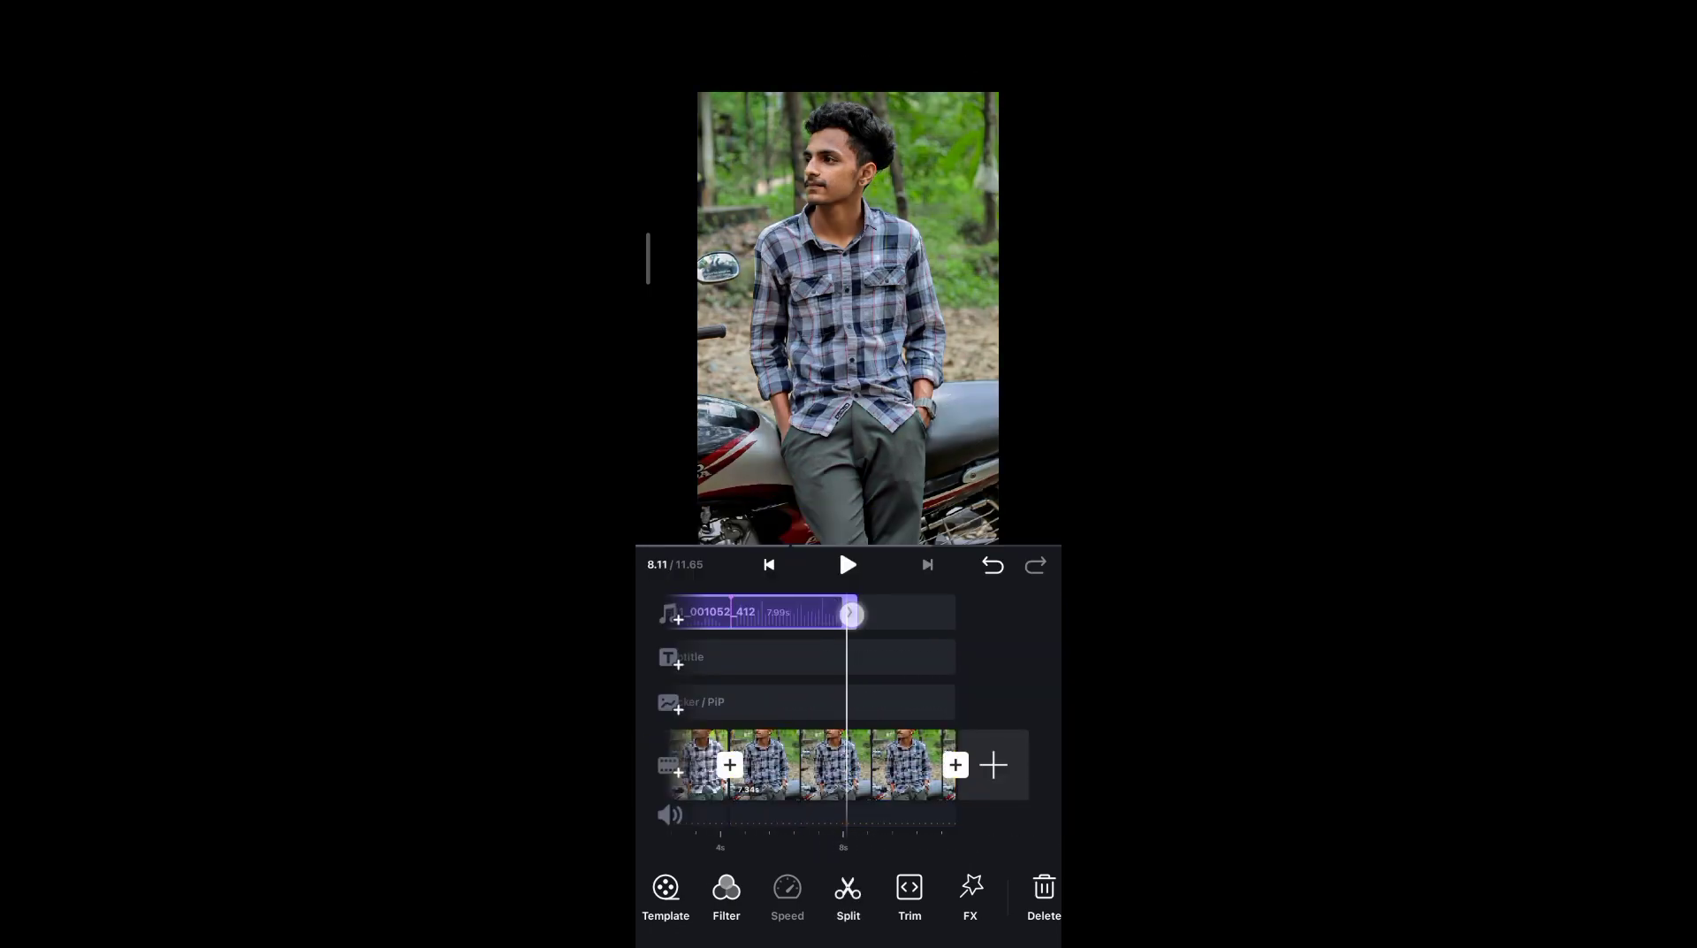
{"action": "left_click", "coordinate": [875, 614]}
{"action": "left_click", "coordinate": [1006, 649]}
{"action": "left_click", "coordinate": [849, 897]}
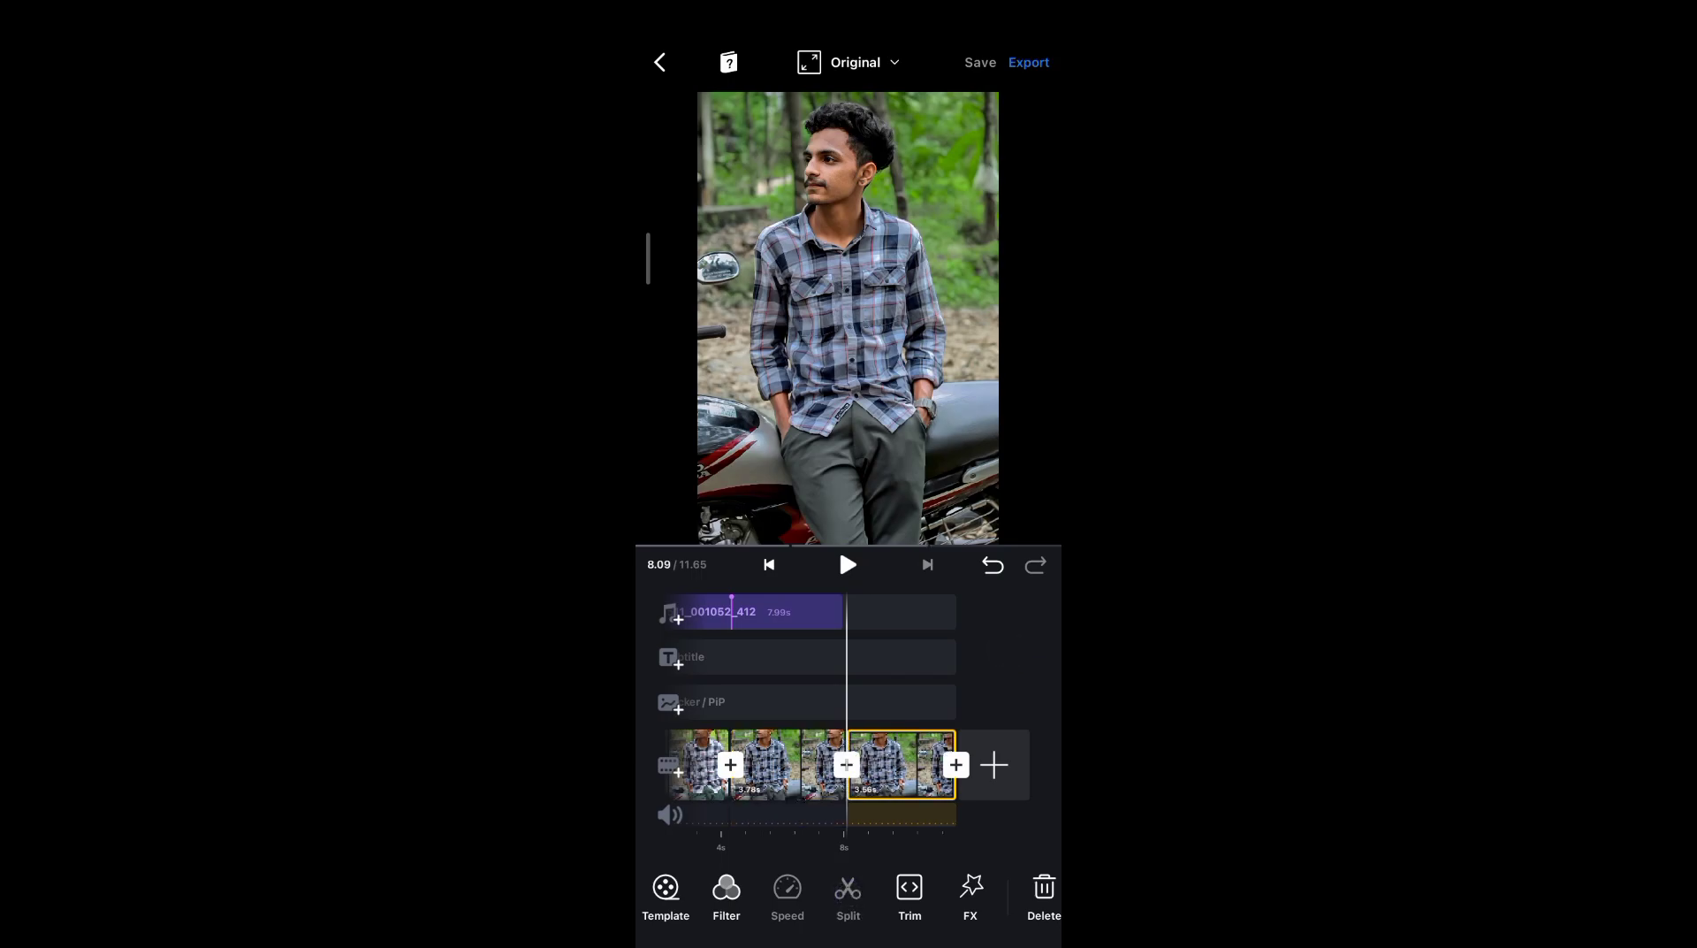
{"action": "left_click", "coordinate": [1043, 897]}
{"action": "left_click_drag", "start_coordinate": [742, 766], "coordinate": [848, 766]}
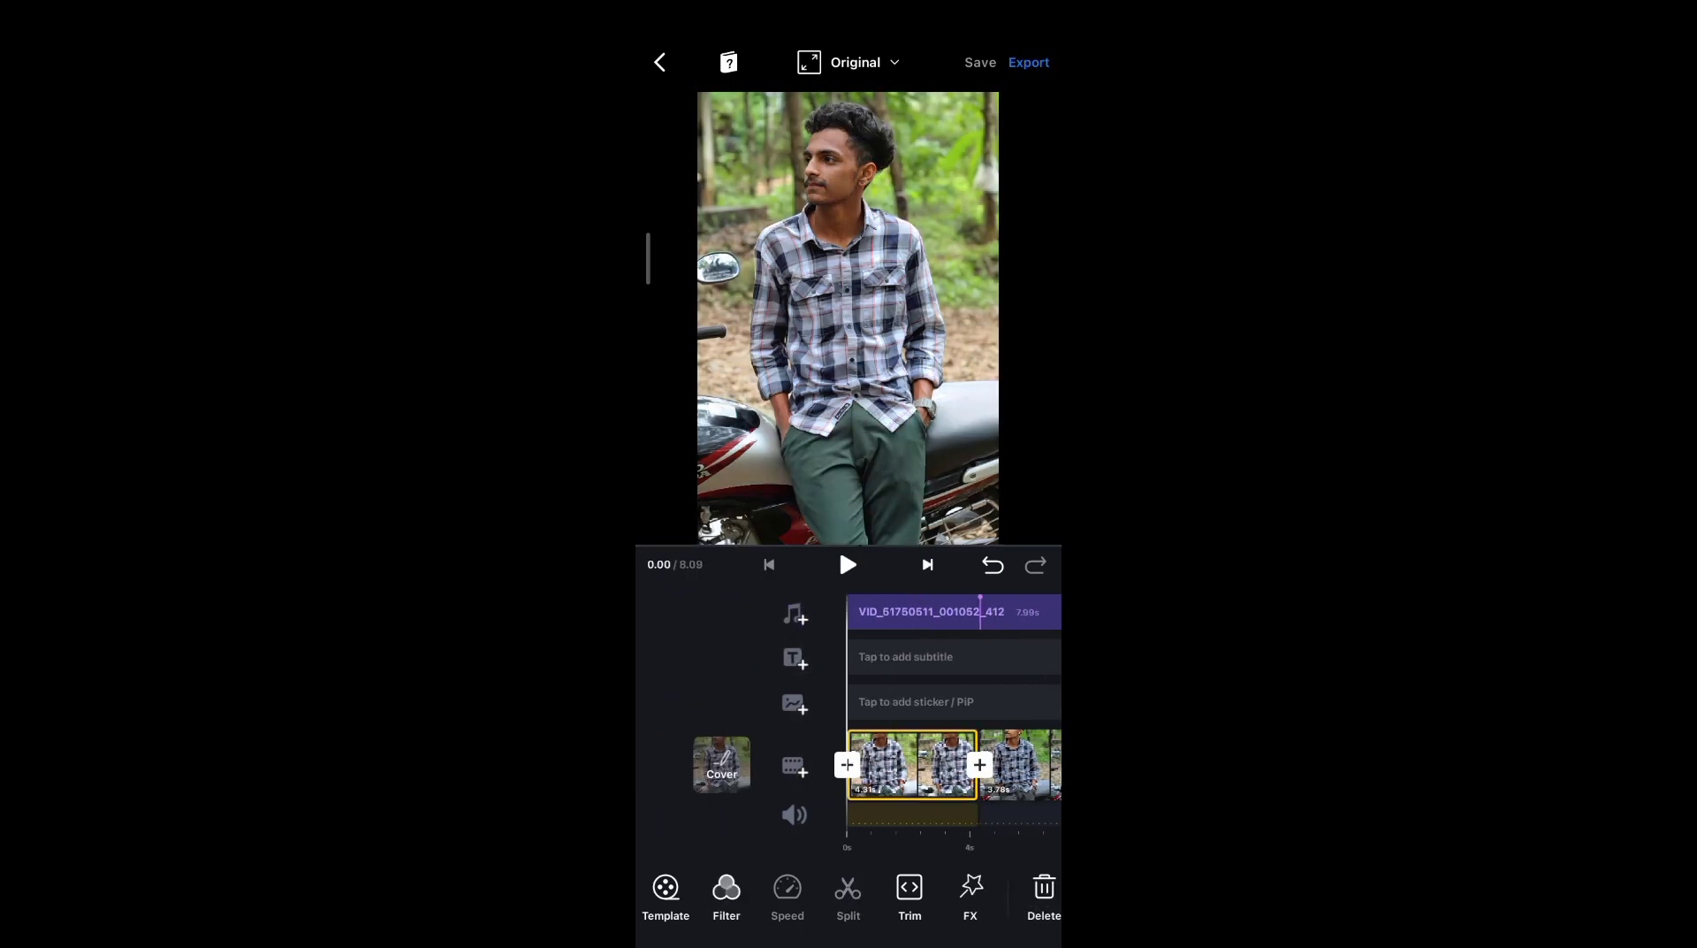
{"action": "left_click_drag", "start_coordinate": [819, 710], "coordinate": [928, 709]}
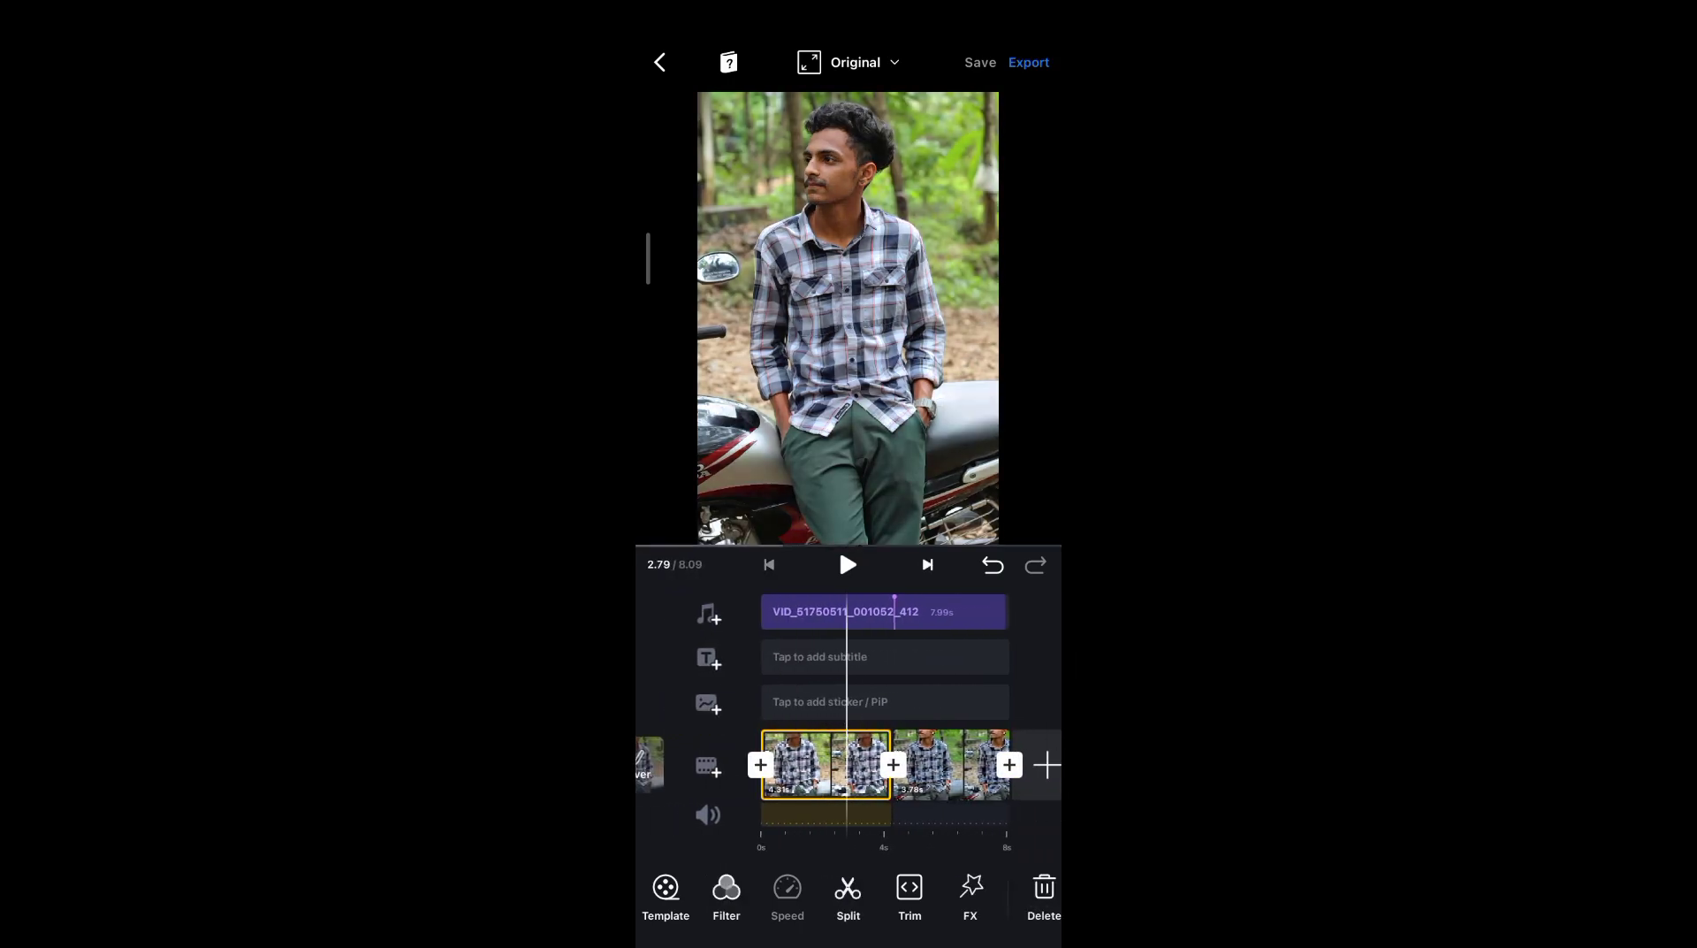
Set the project's frame ratio to 9:16.
{"action": "left_click", "coordinate": [862, 63]}
{"action": "left_click_drag", "start_coordinate": [981, 179], "coordinate": [796, 179]}
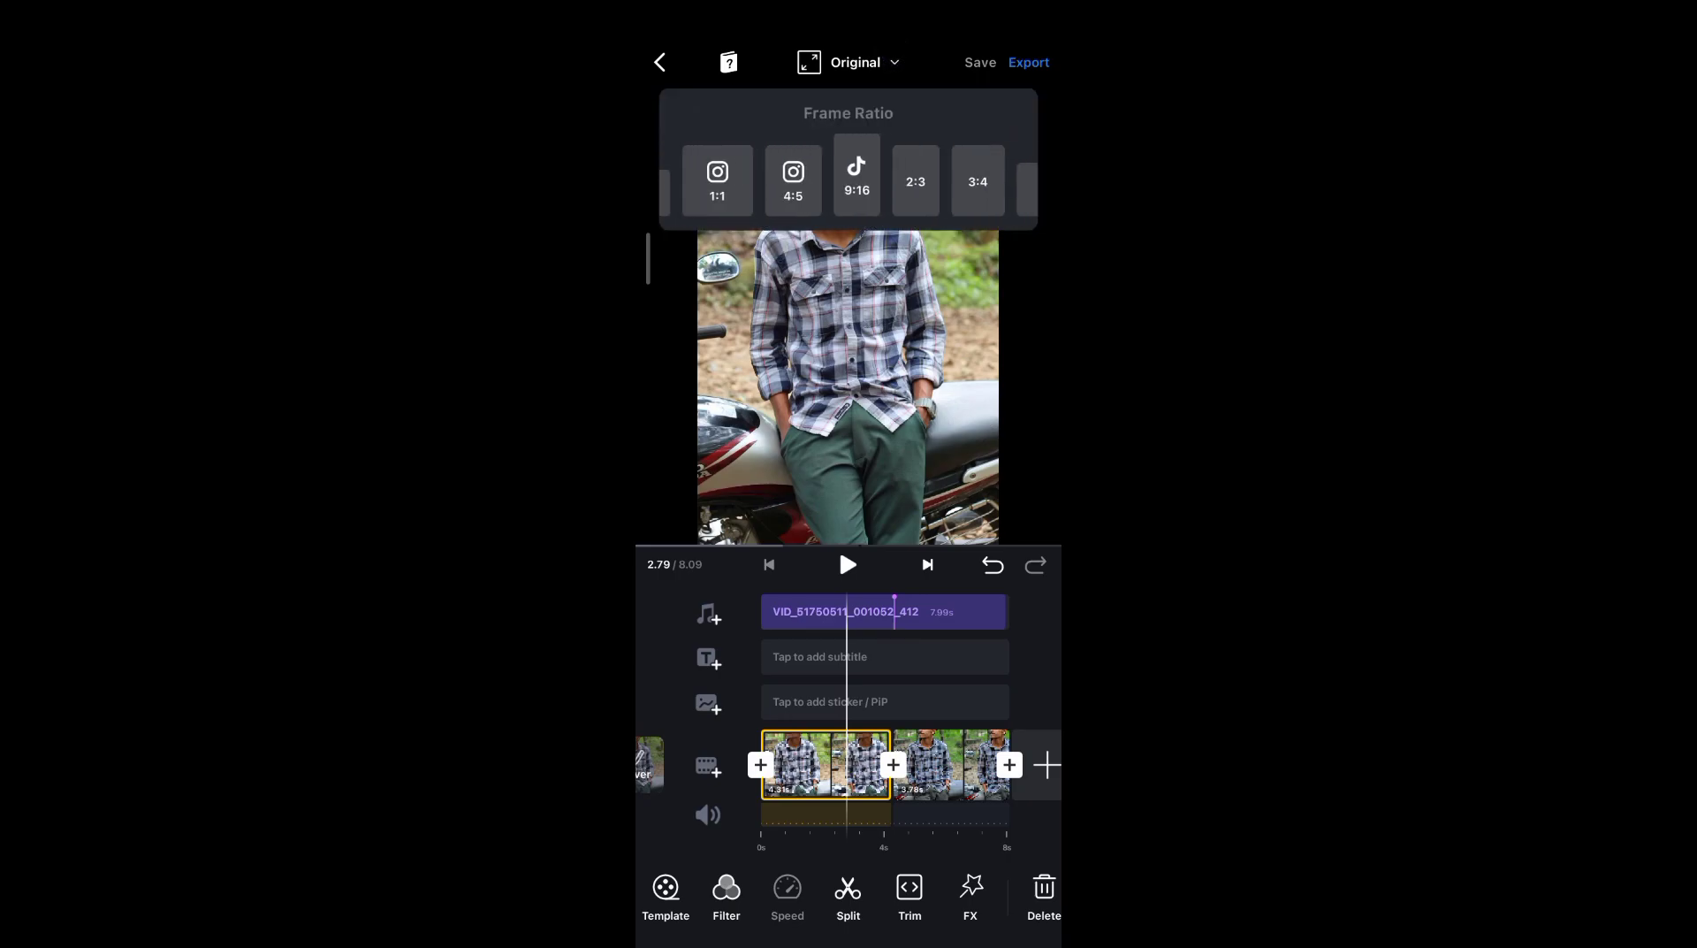
{"action": "left_click", "coordinate": [857, 177]}
{"action": "left_click", "coordinate": [849, 398]}
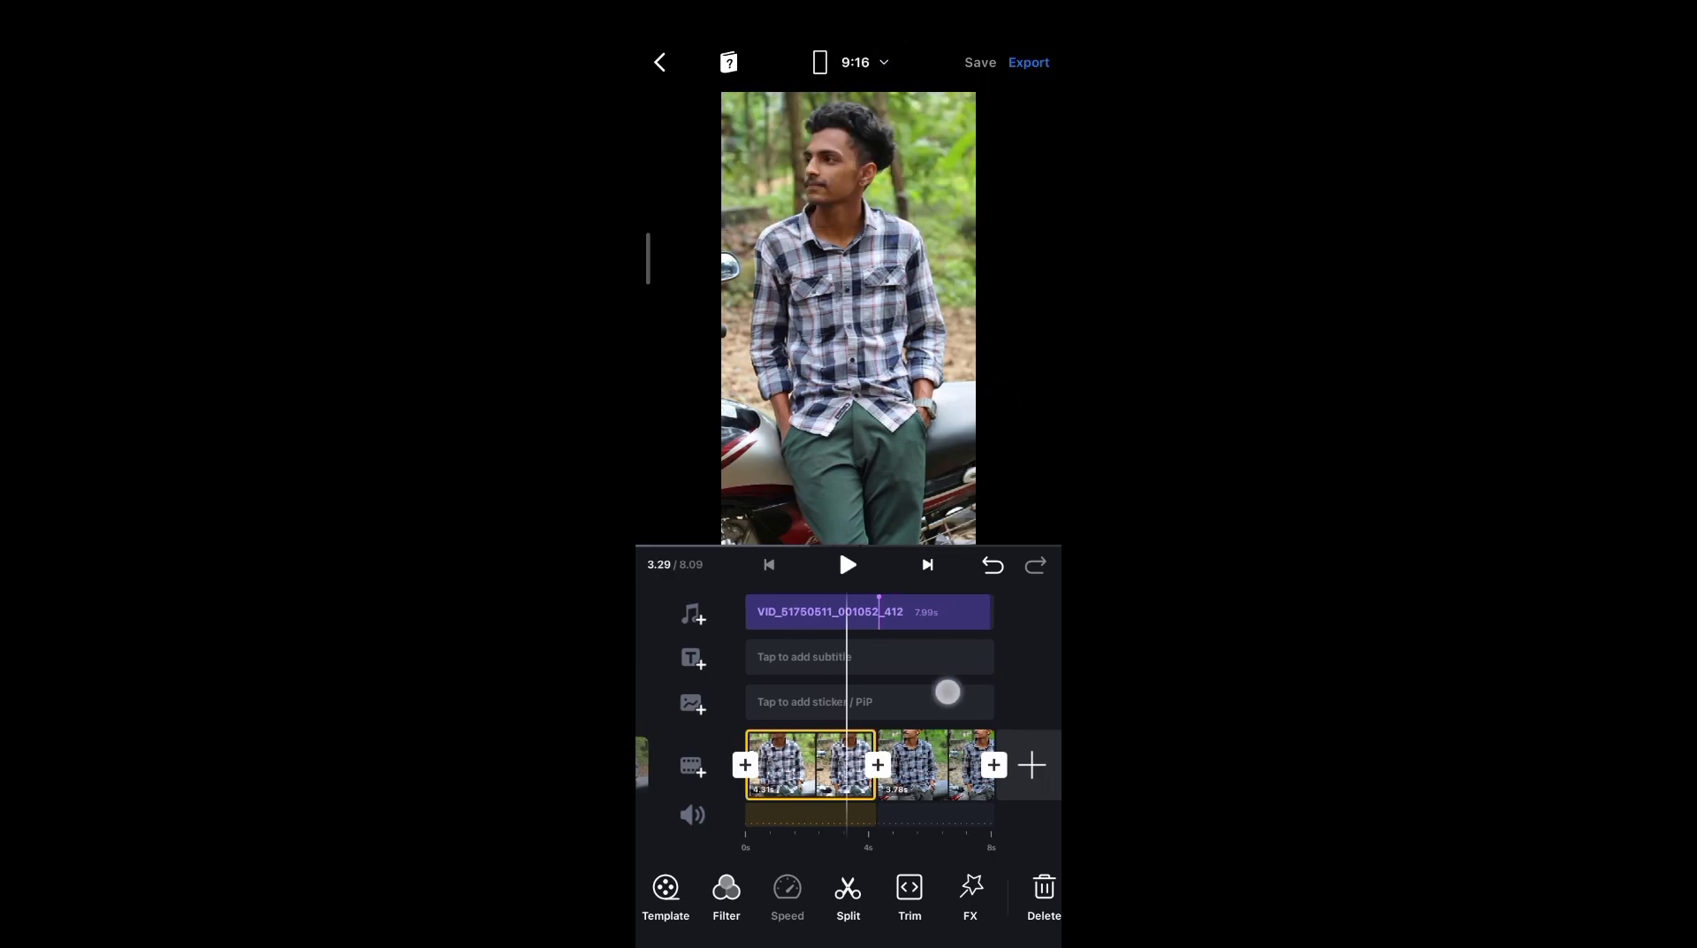
{"action": "mouse_move", "coordinate": [982, 704]}
{"action": "left_mouse_down"}
{"action": "mouse_move", "coordinate": [899, 703]}
{"action": "mouse_move", "coordinate": [1047, 703]}
{"action": "left_mouse_up"}
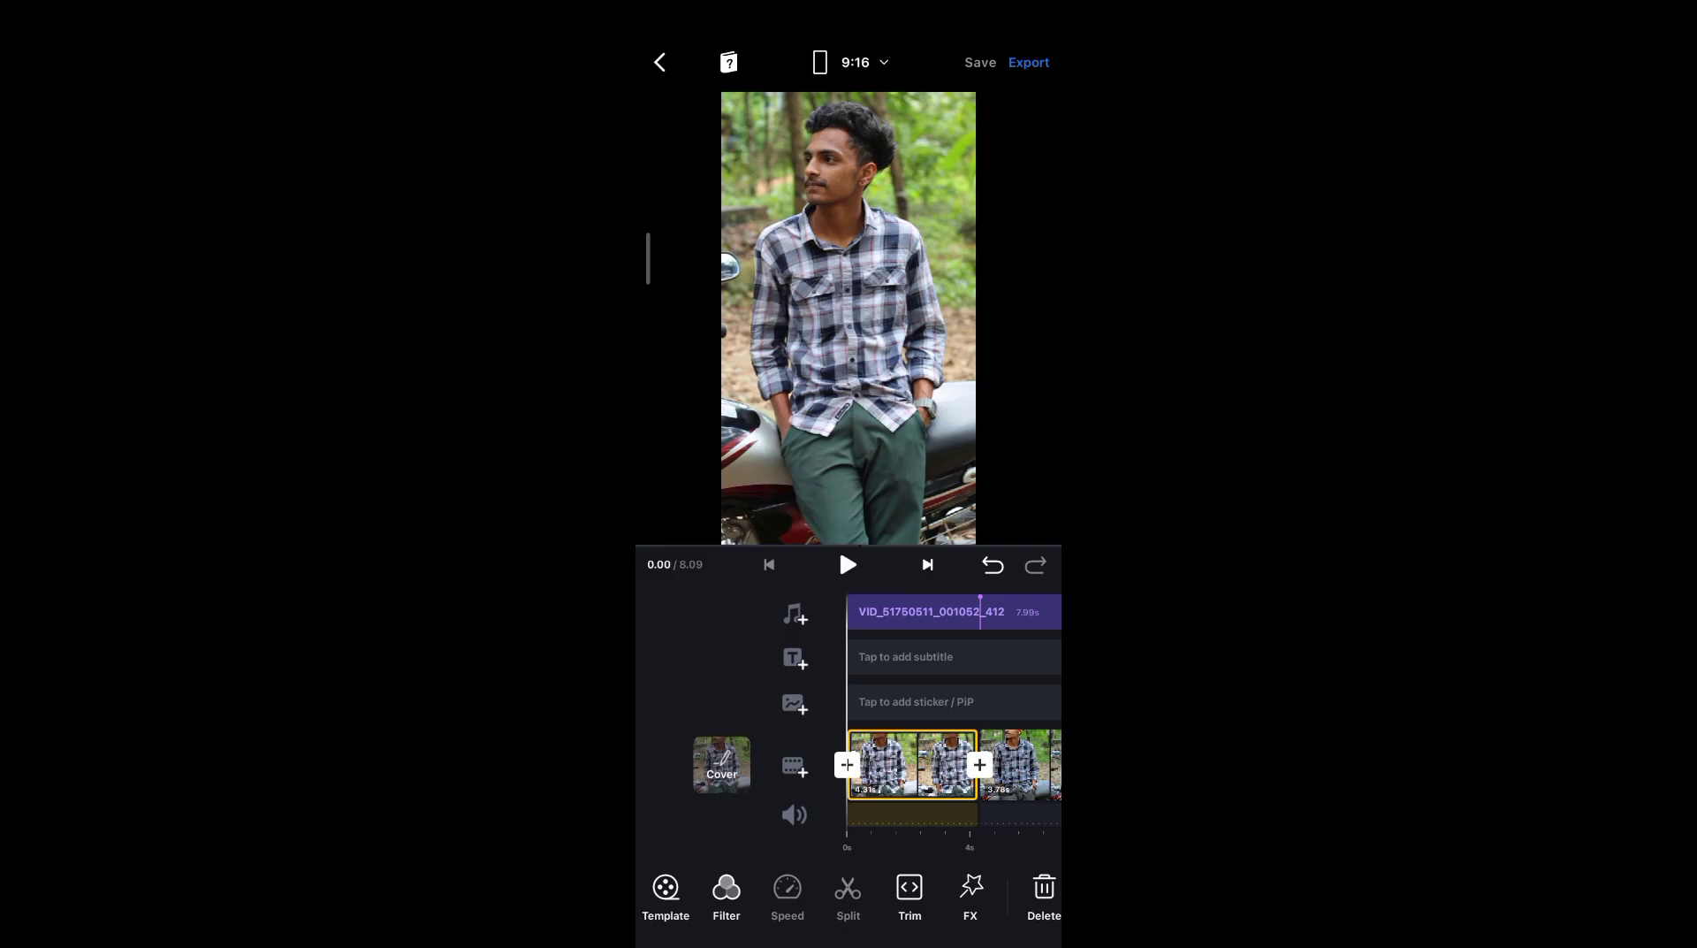
Add a zoom-in keyframe to the first photo and replay the video.
{"action": "left_click", "coordinate": [899, 763]}
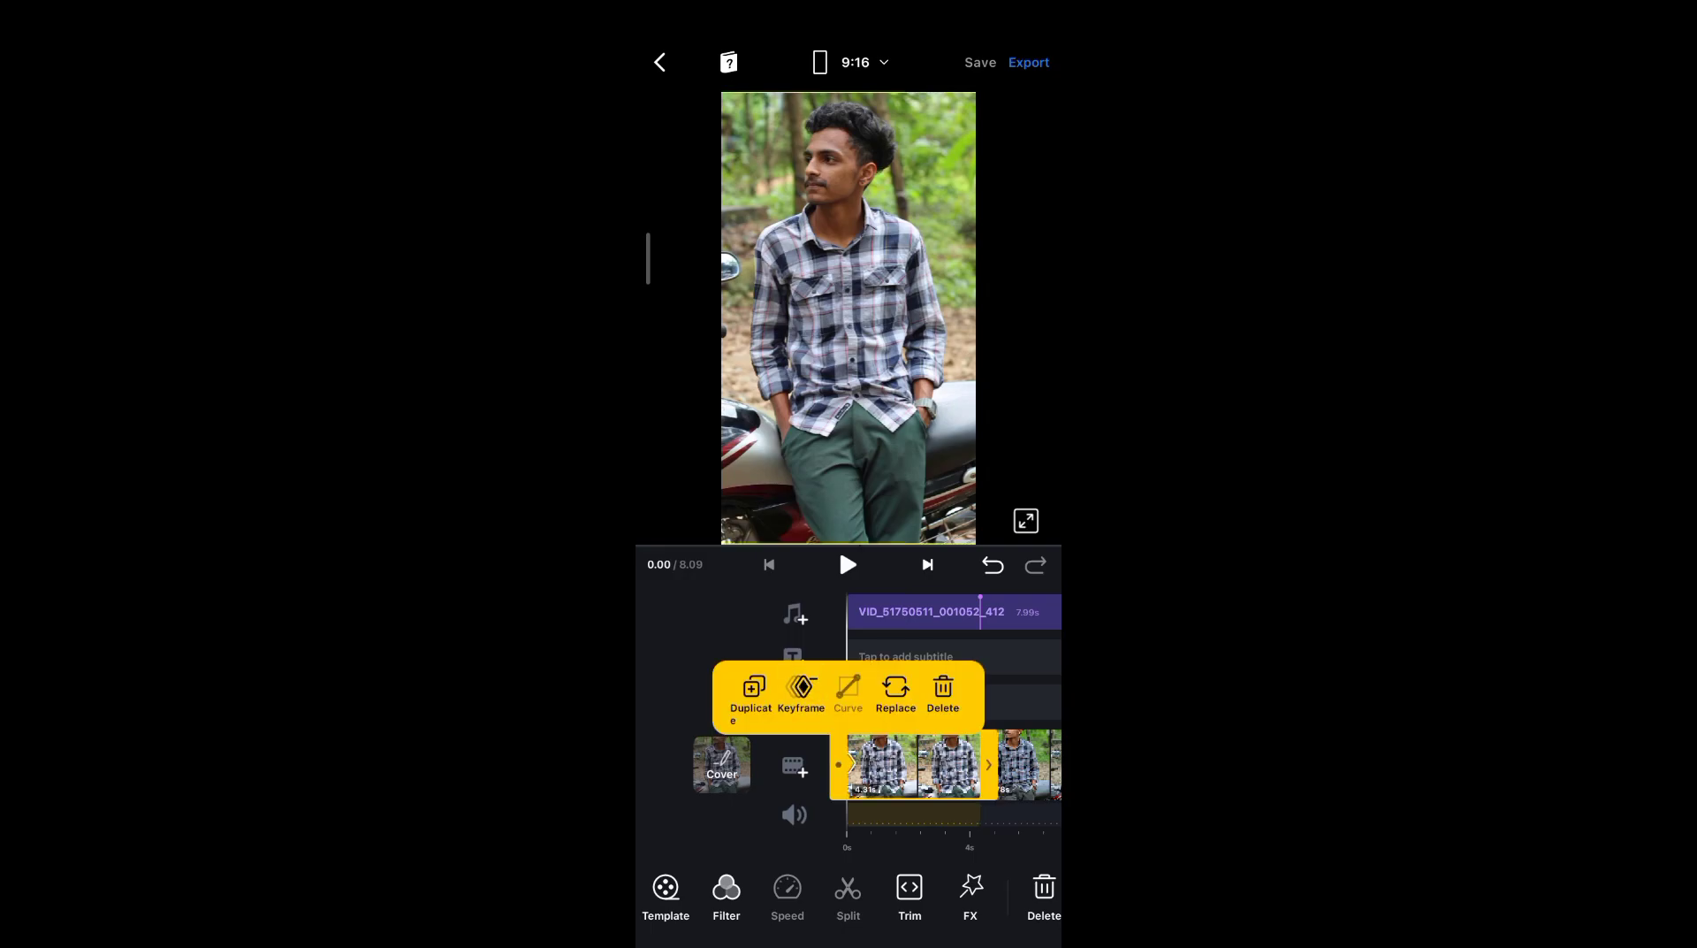
{"action": "left_click_drag", "start_coordinate": [875, 486], "coordinate": [865, 511]}
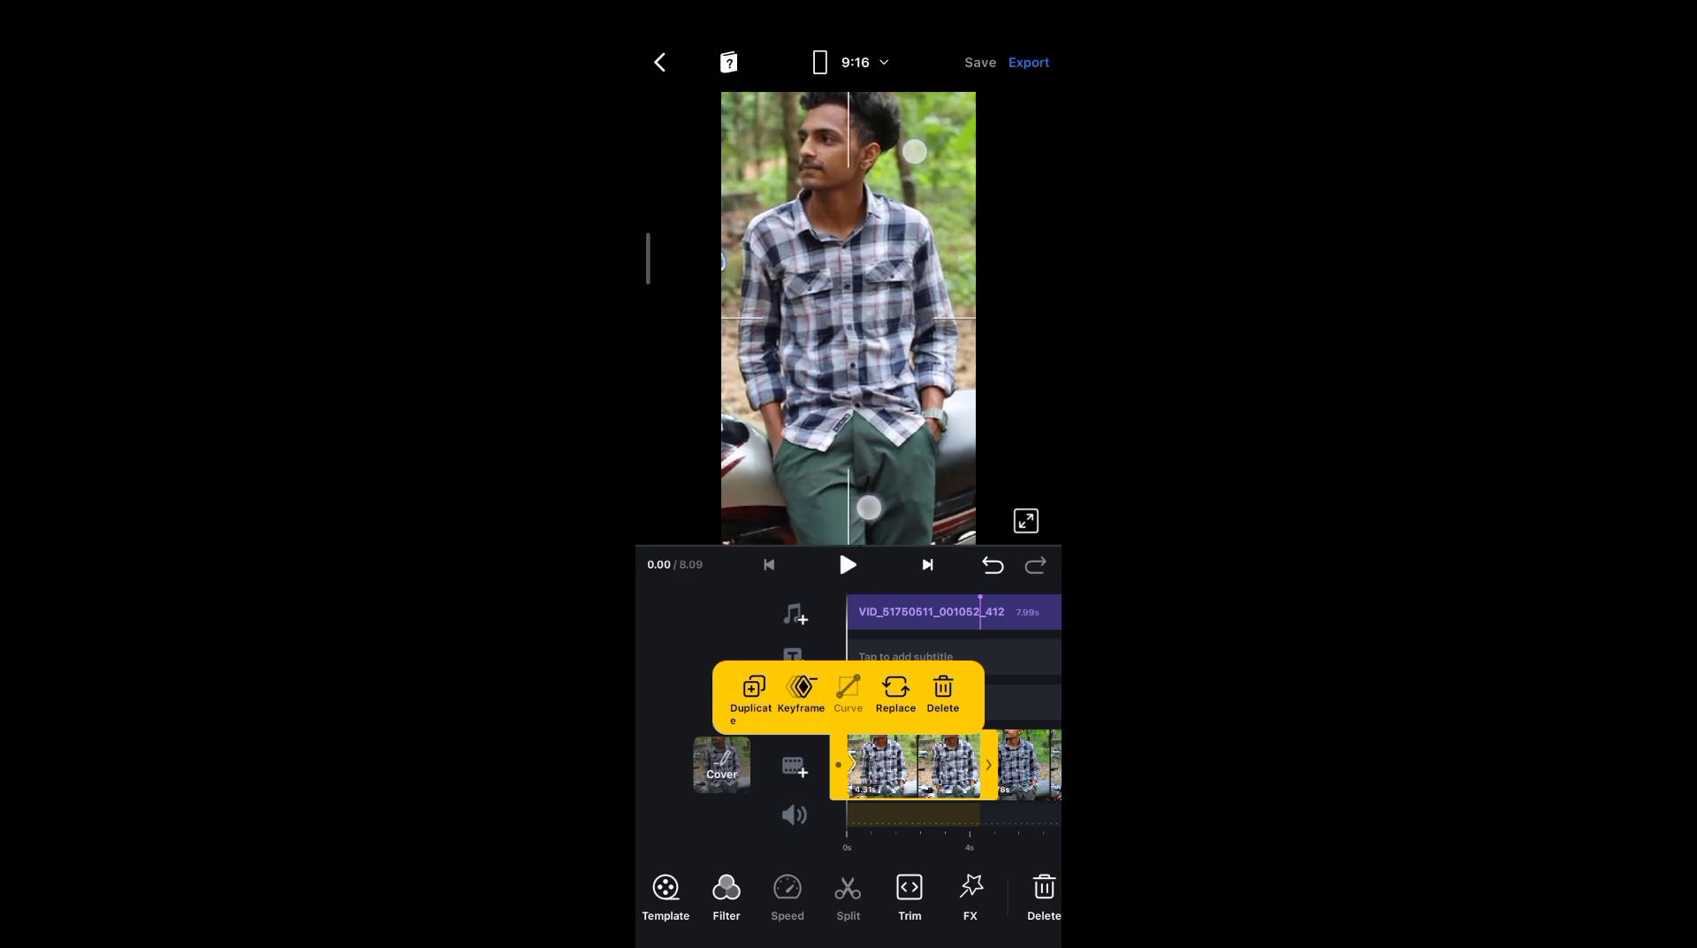
{"action": "left_click_drag", "start_coordinate": [1007, 744], "coordinate": [872, 717]}
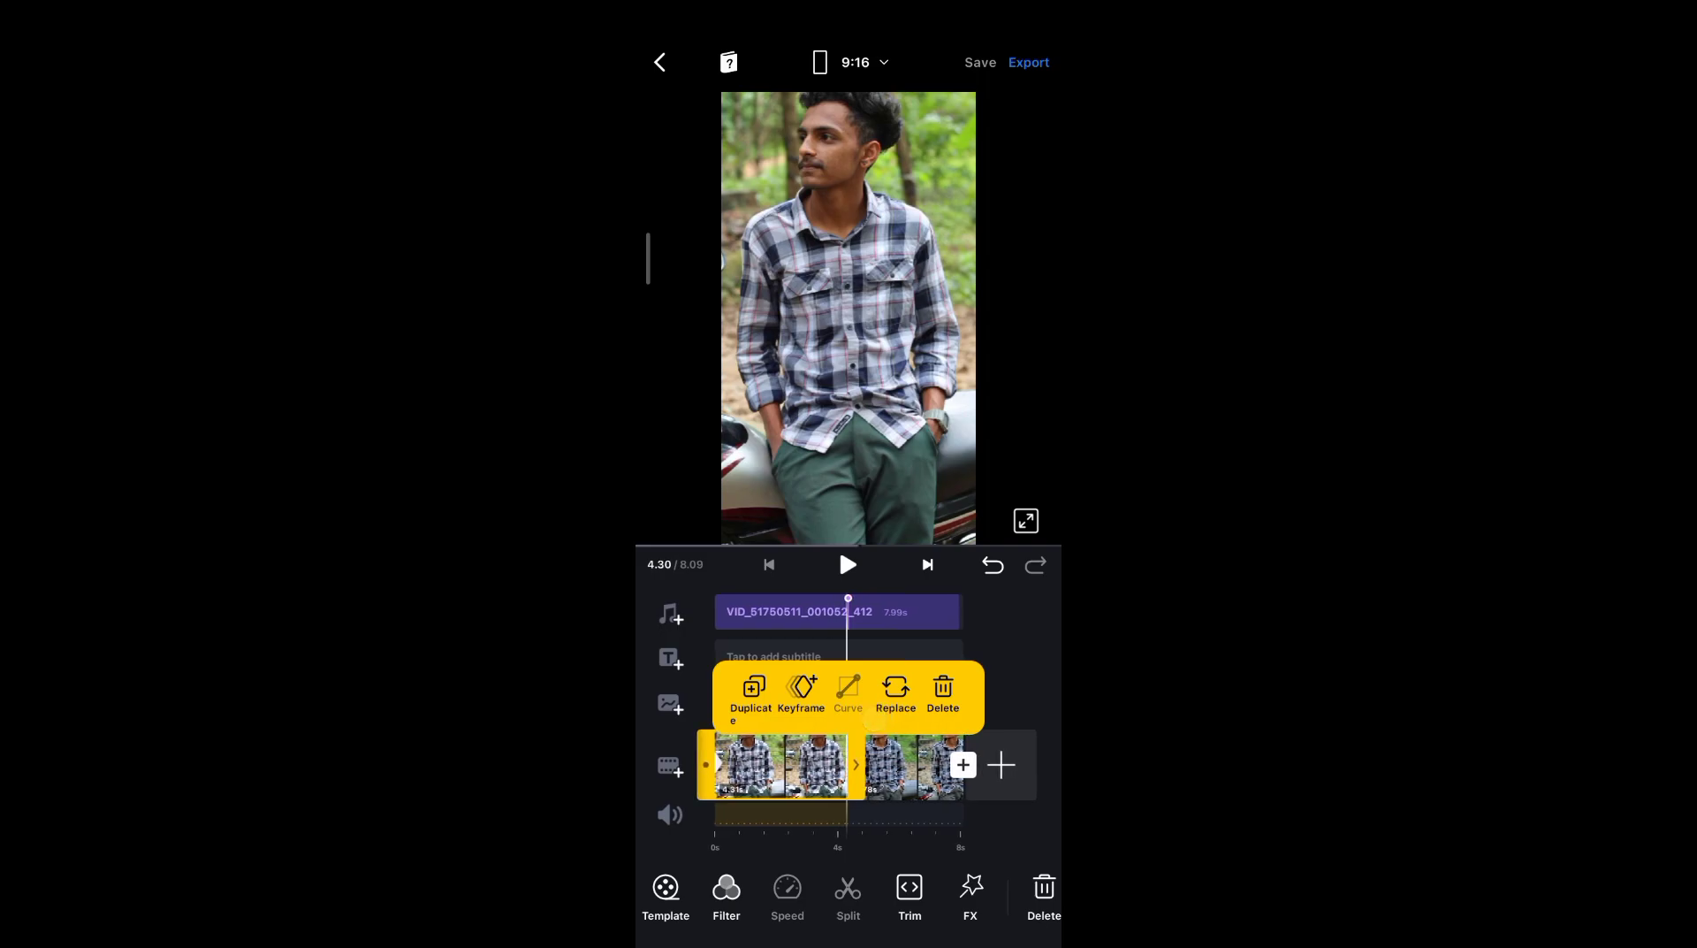
{"action": "left_click", "coordinate": [803, 688]}
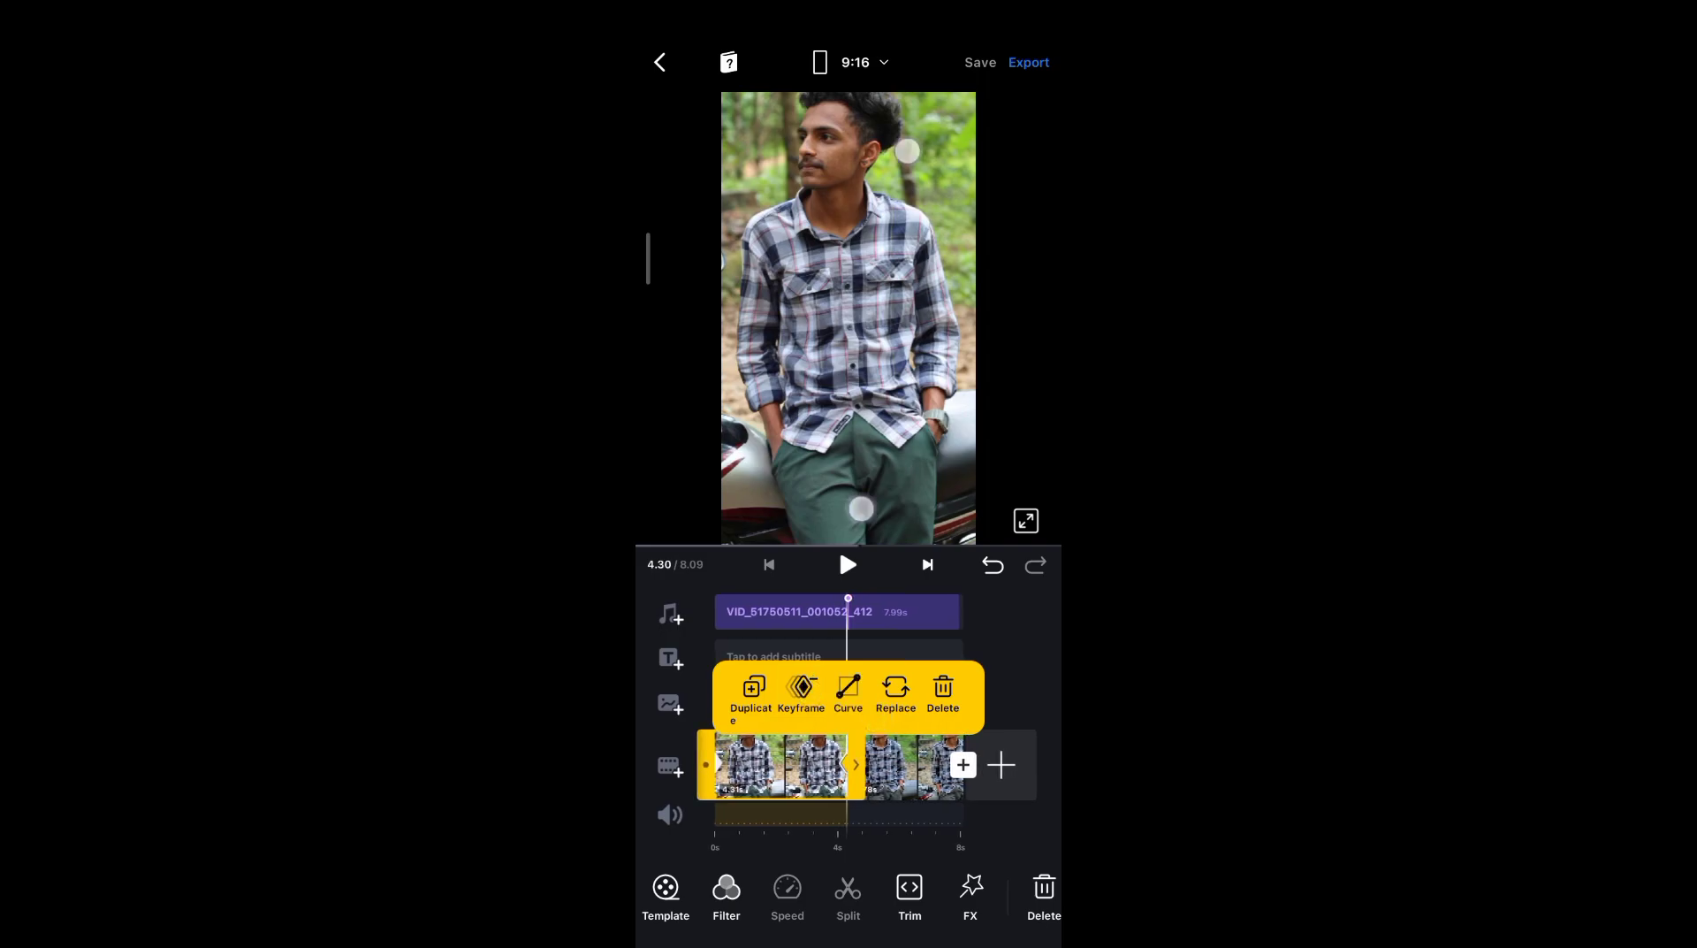
{"action": "left_click_drag", "start_coordinate": [861, 508], "coordinate": [861, 516]}
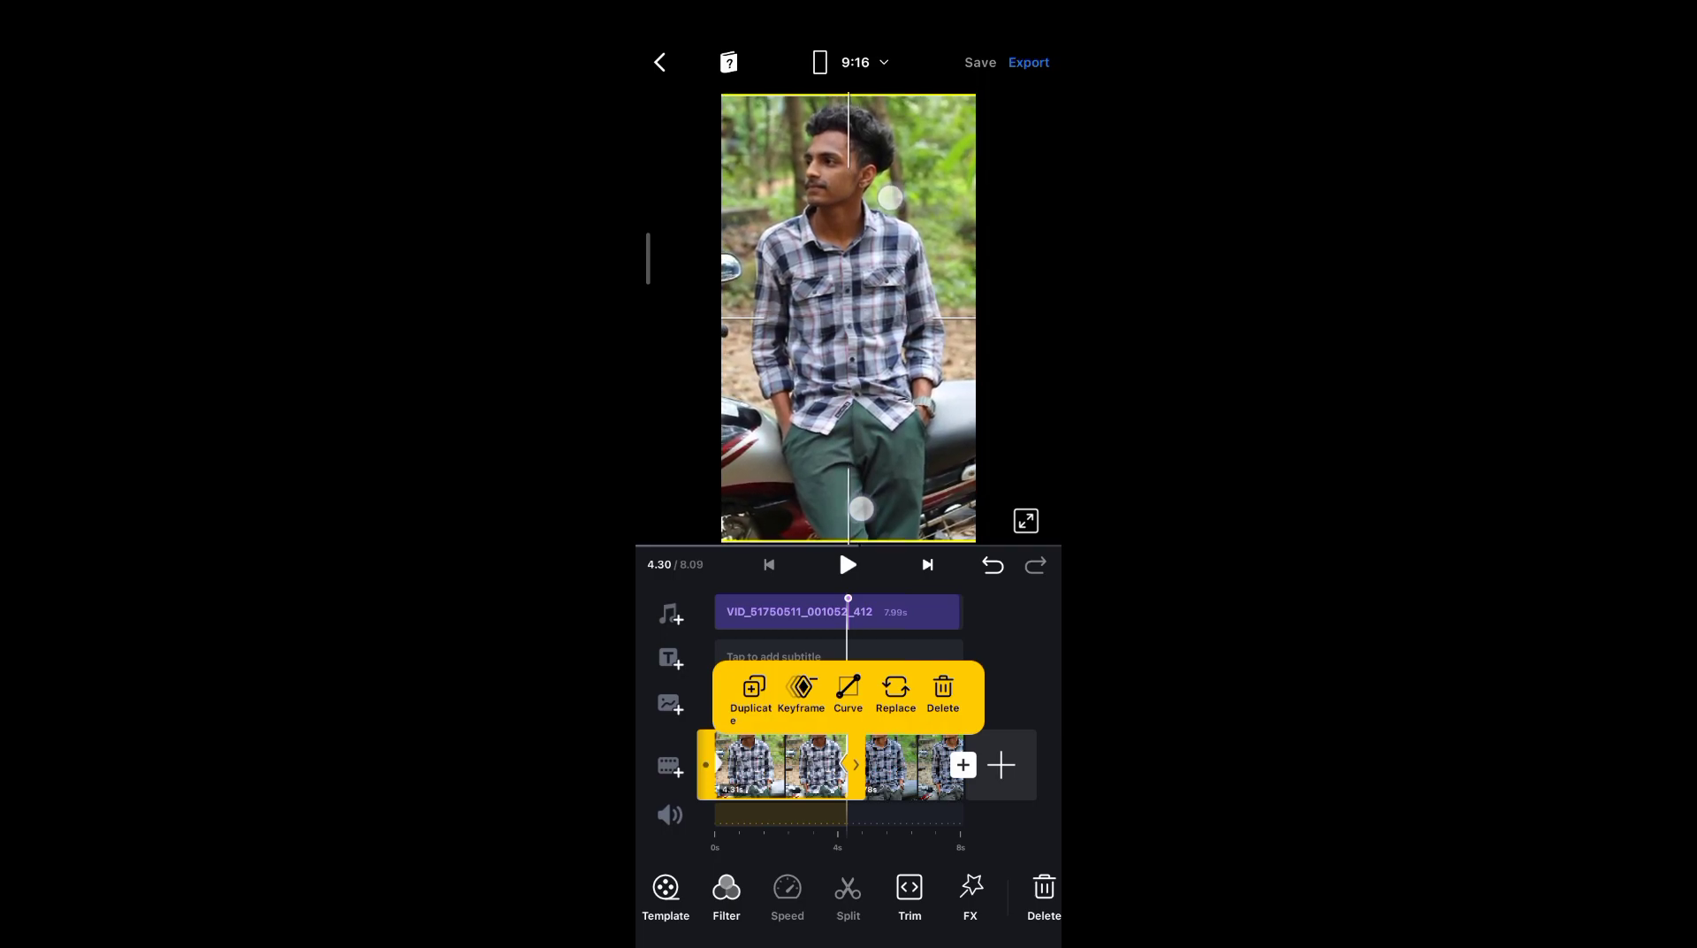
{"action": "left_click", "coordinate": [1027, 408]}
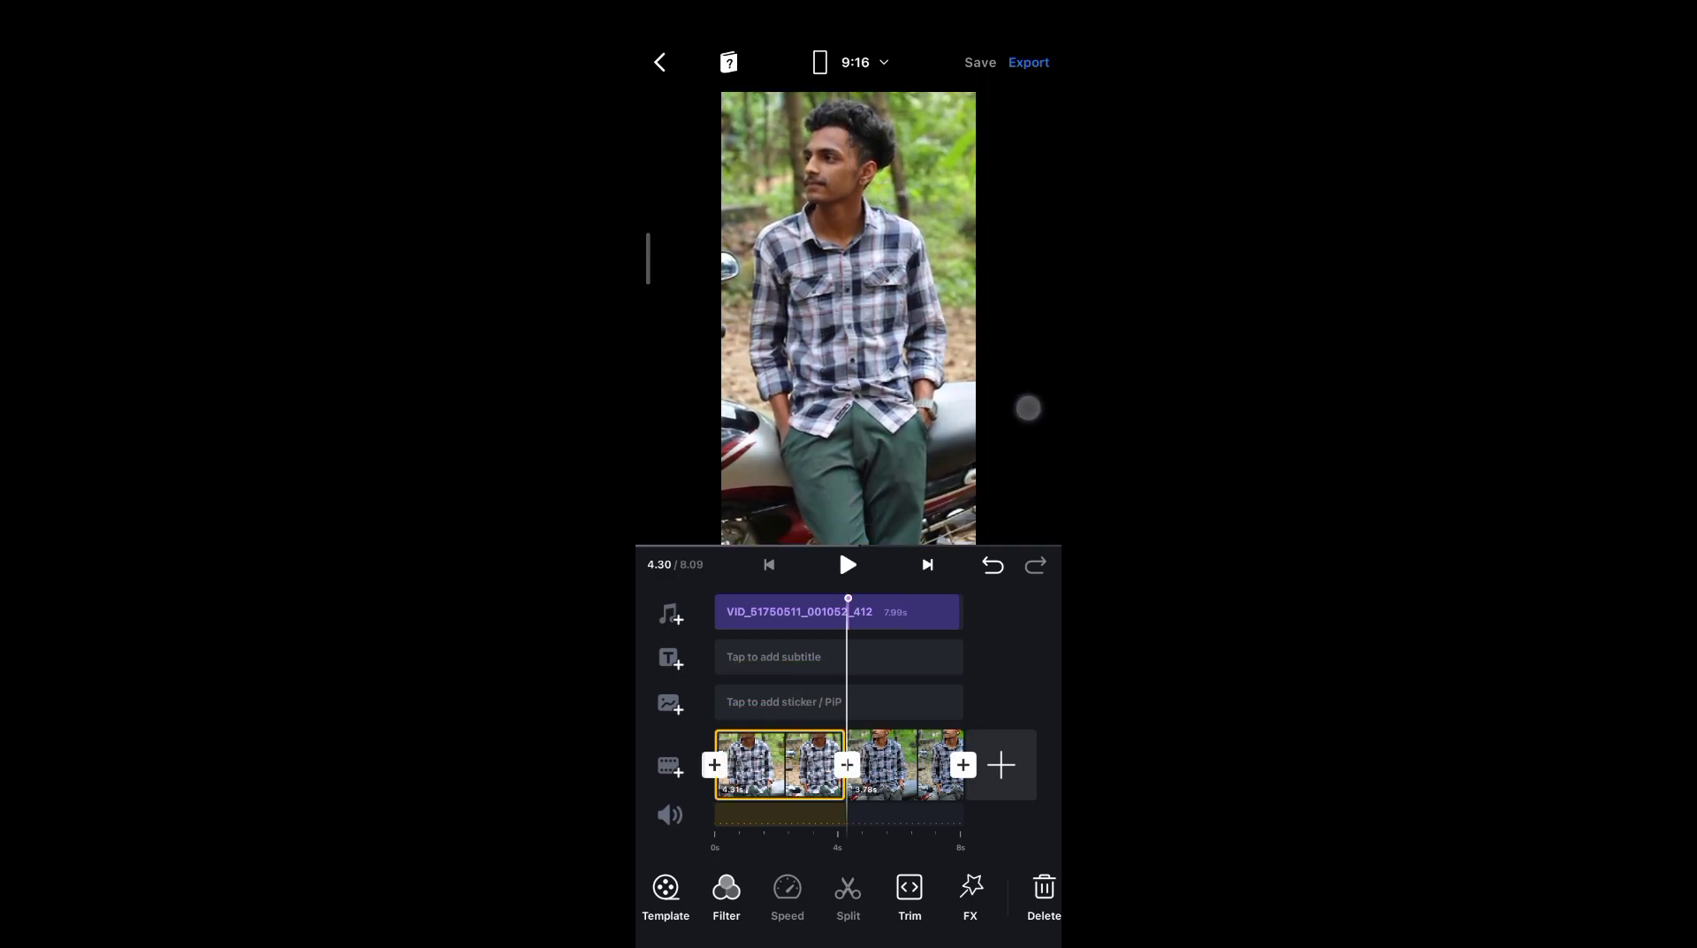
{"action": "left_click", "coordinate": [769, 564]}
Preview the zoom and return the playhead to the clip junction.
{"action": "left_click", "coordinate": [848, 564]}
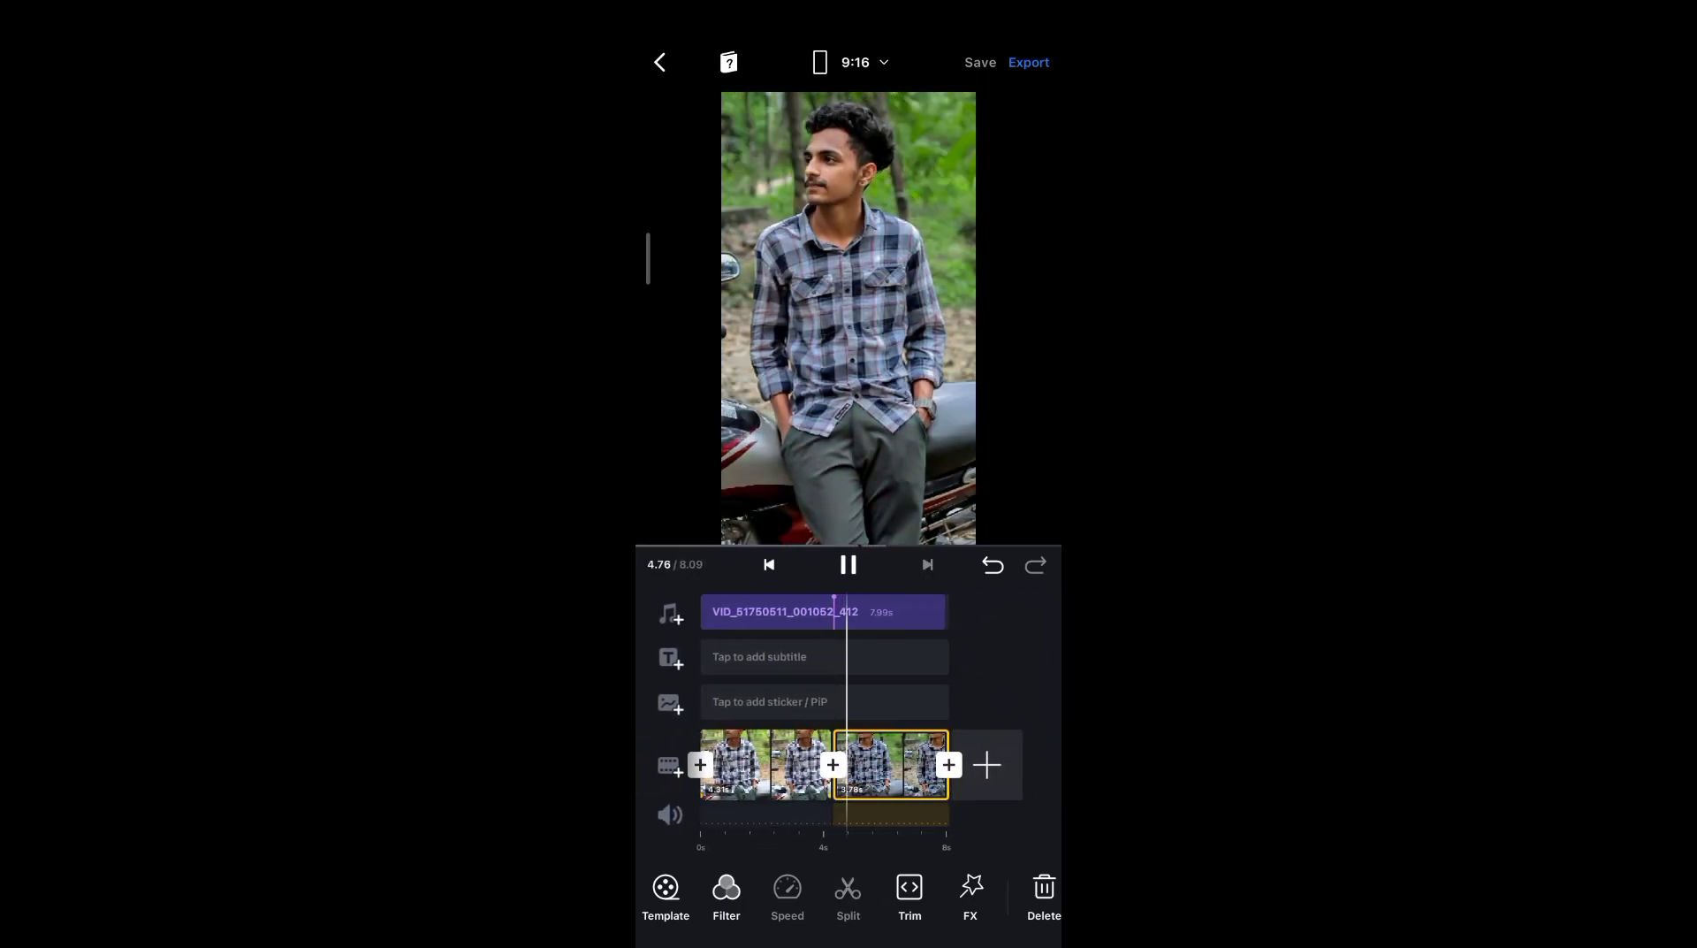
{"action": "left_click", "coordinate": [849, 564]}
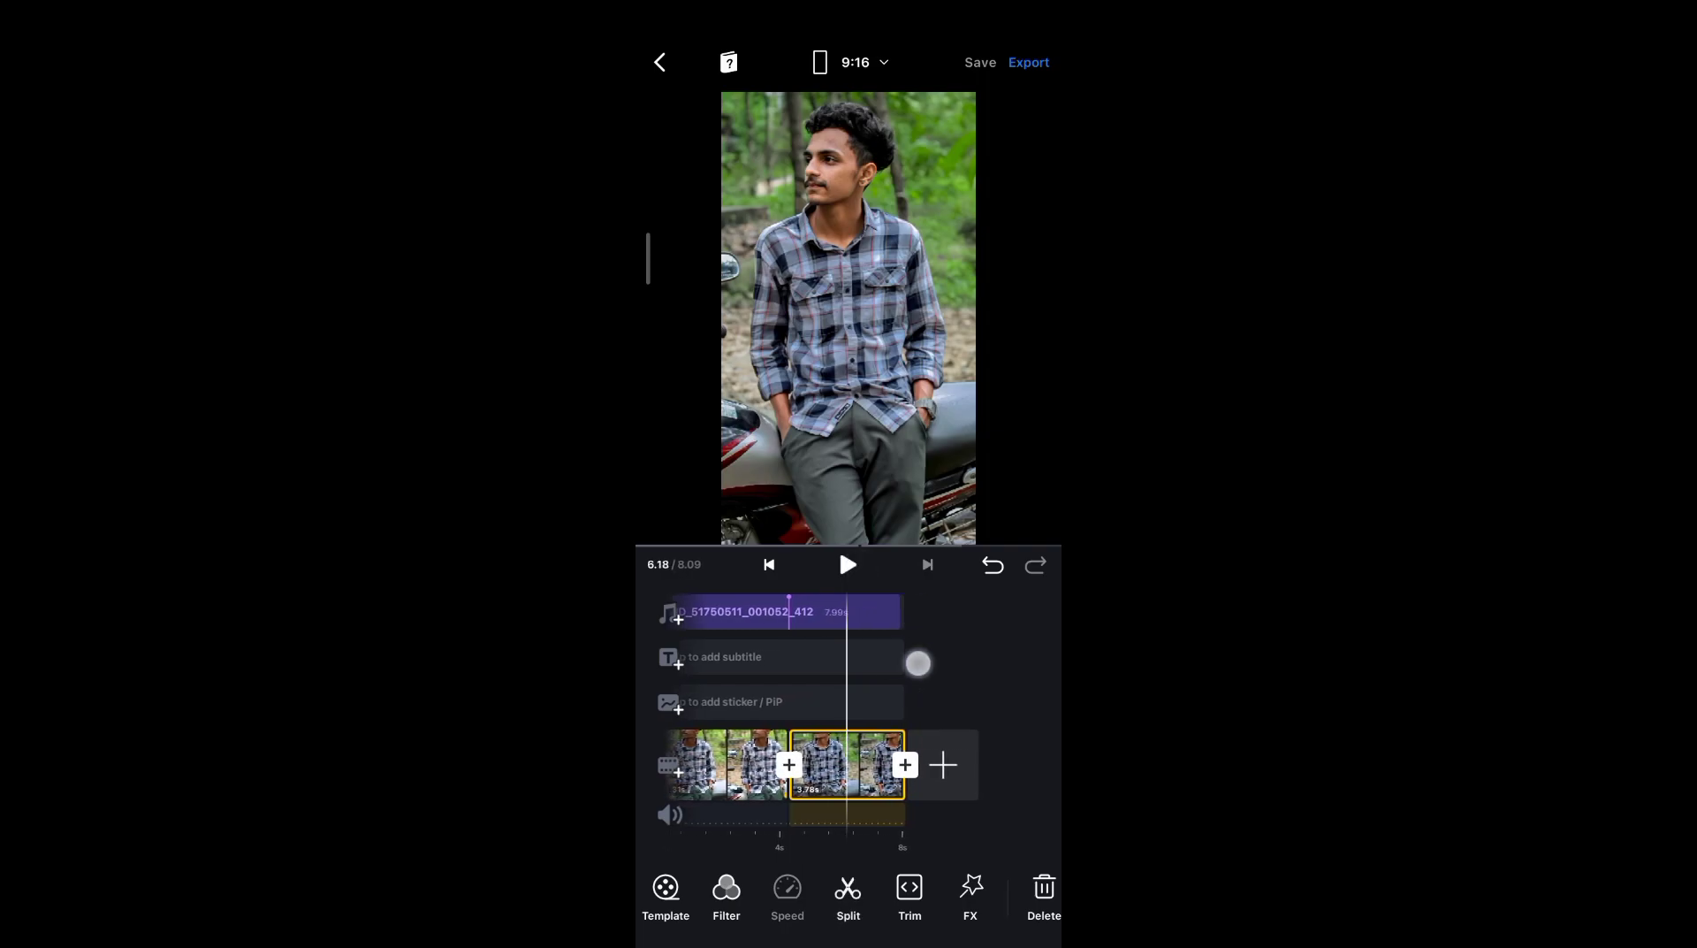
{"action": "left_click_drag", "start_coordinate": [875, 677], "coordinate": [992, 683]}
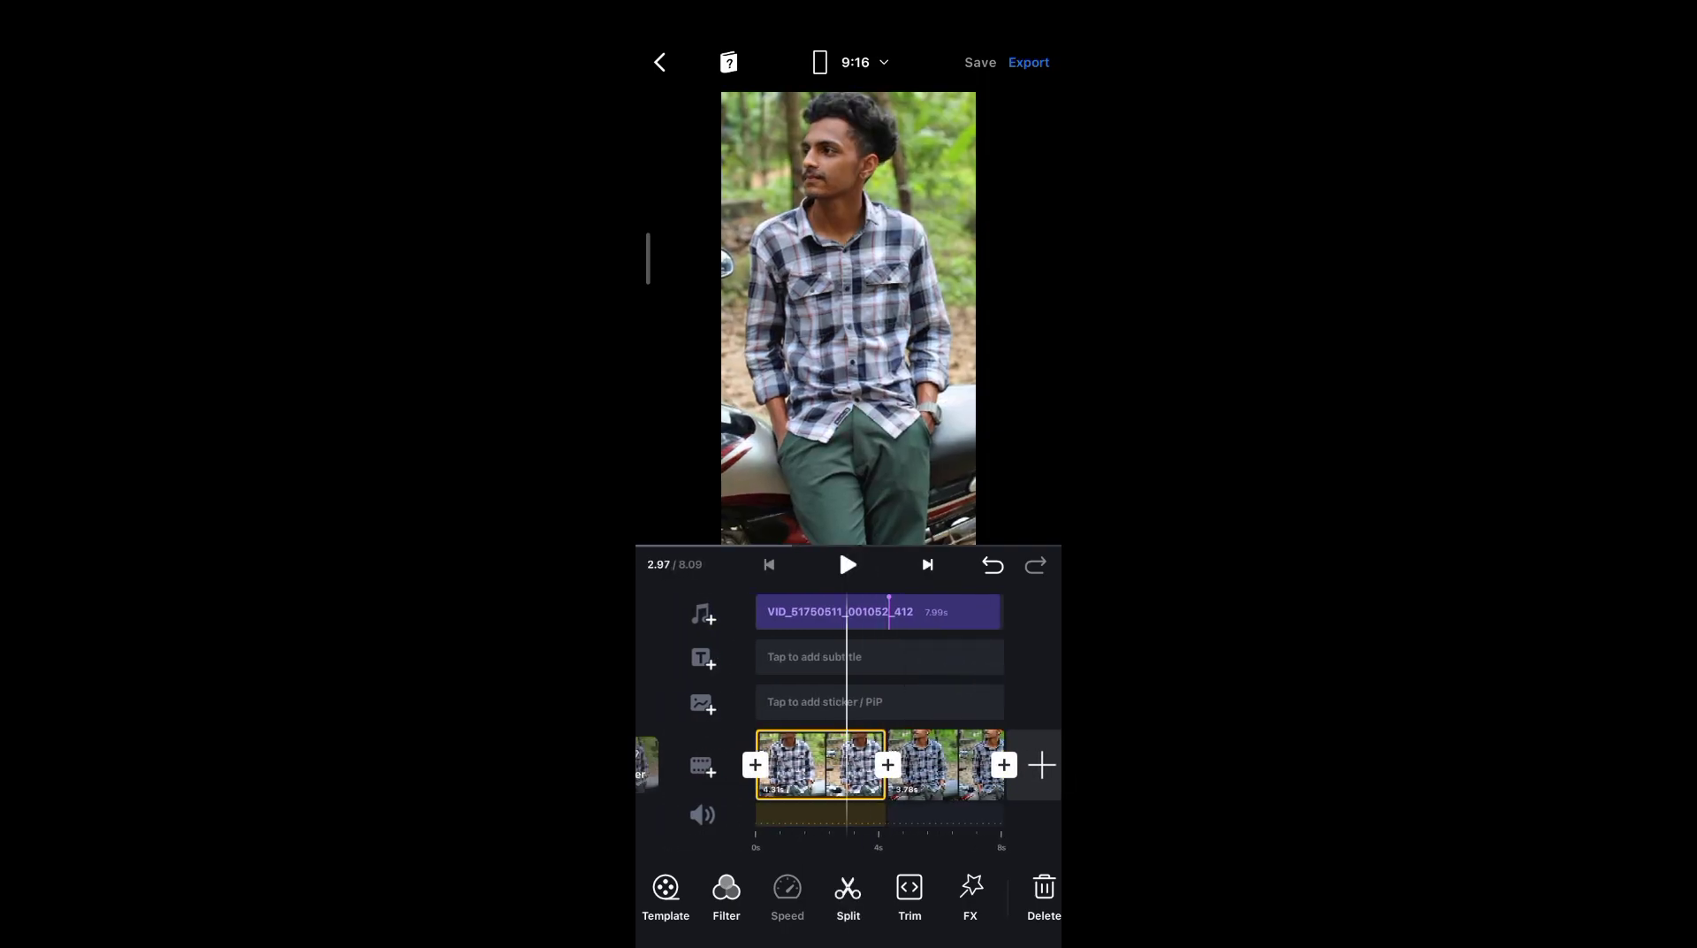
Add a 0.8-second Wipe(R) transition between the first two photos.
{"action": "left_click", "coordinate": [888, 762]}
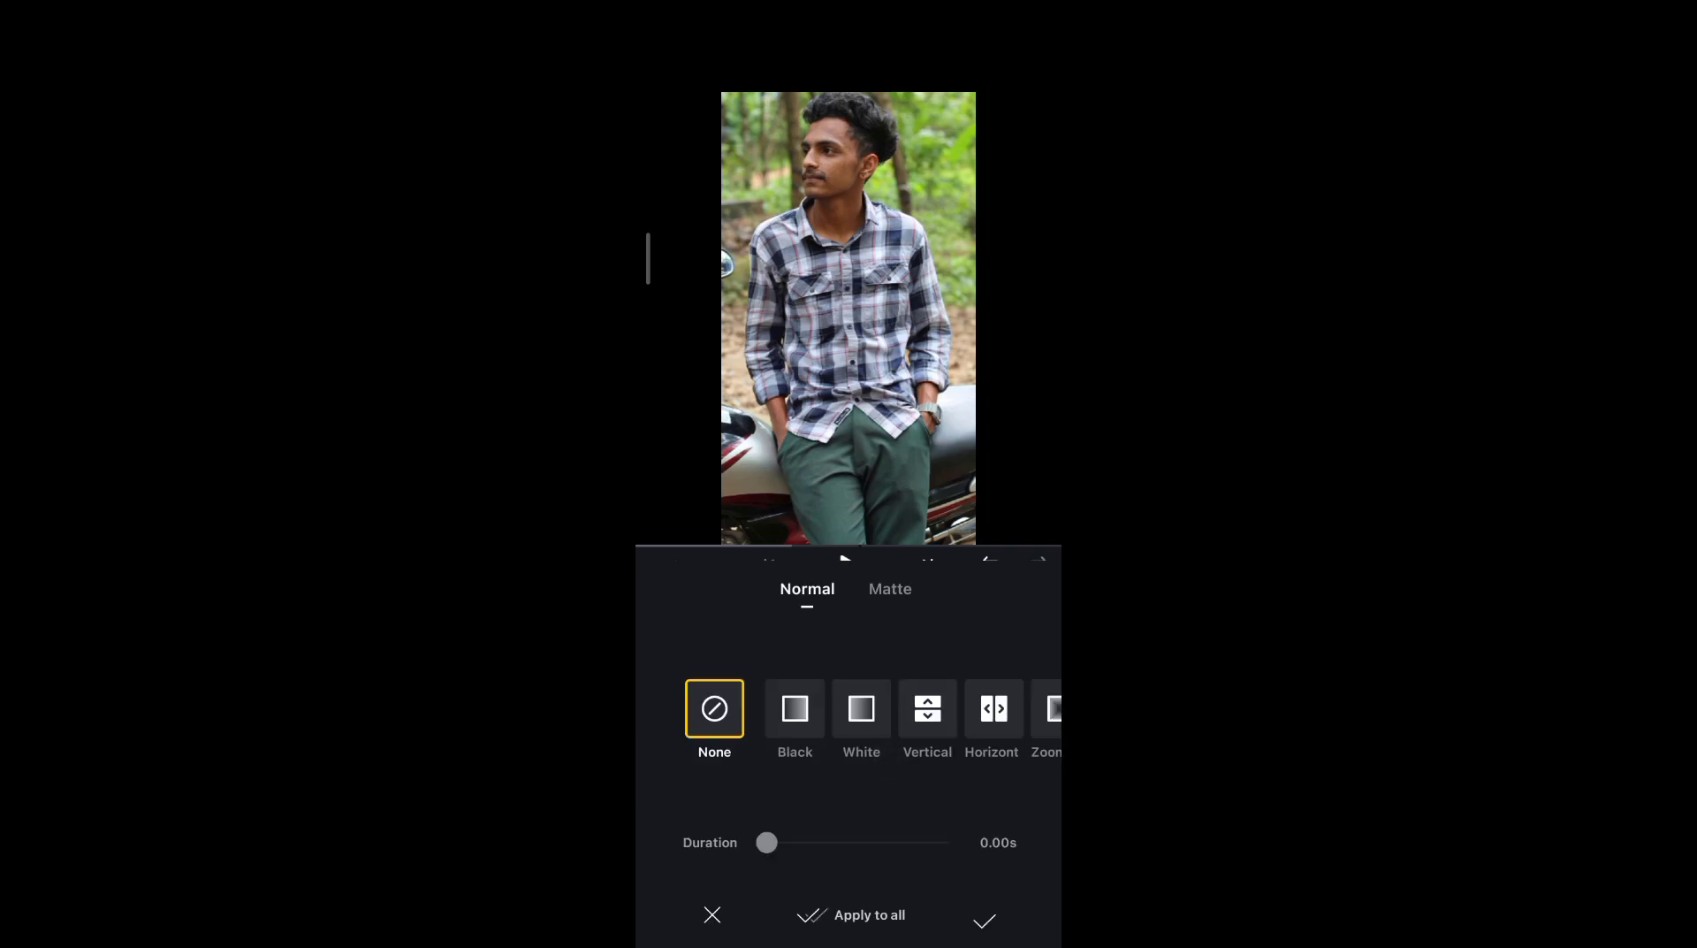
{"action": "mouse_move", "coordinate": [1008, 710]}
{"action": "left_mouse_down"}
{"action": "mouse_move", "coordinate": [742, 710]}
{"action": "mouse_move", "coordinate": [876, 747]}
{"action": "mouse_move", "coordinate": [637, 744]}
{"action": "left_mouse_up"}
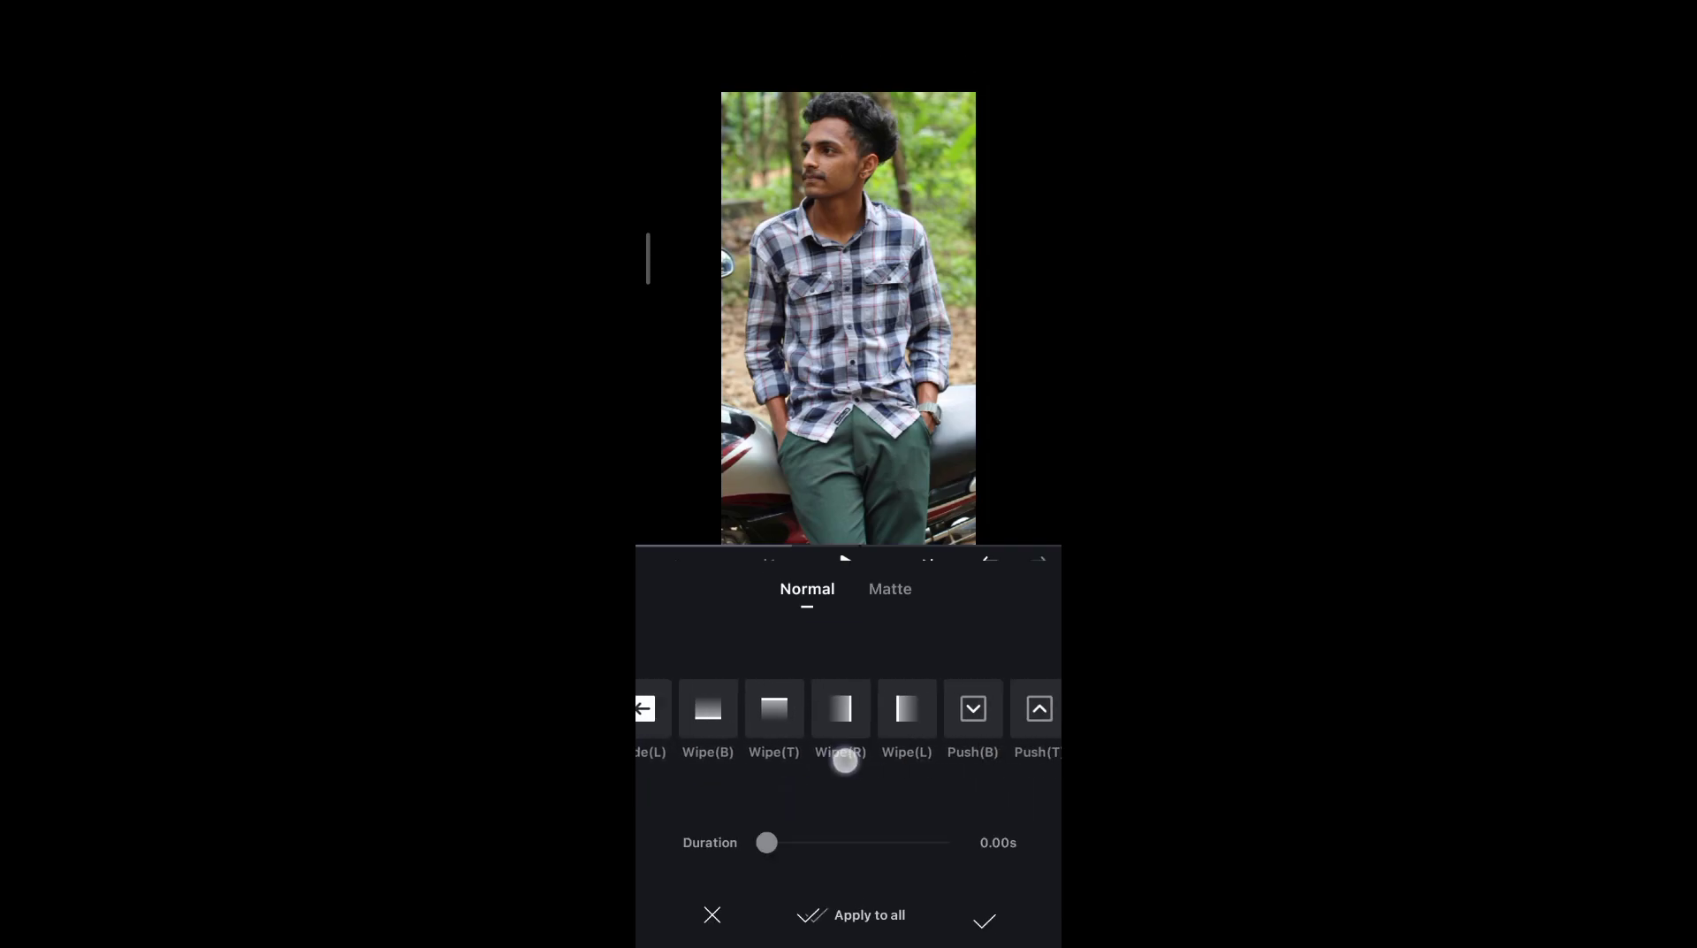
{"action": "left_click", "coordinate": [806, 709]}
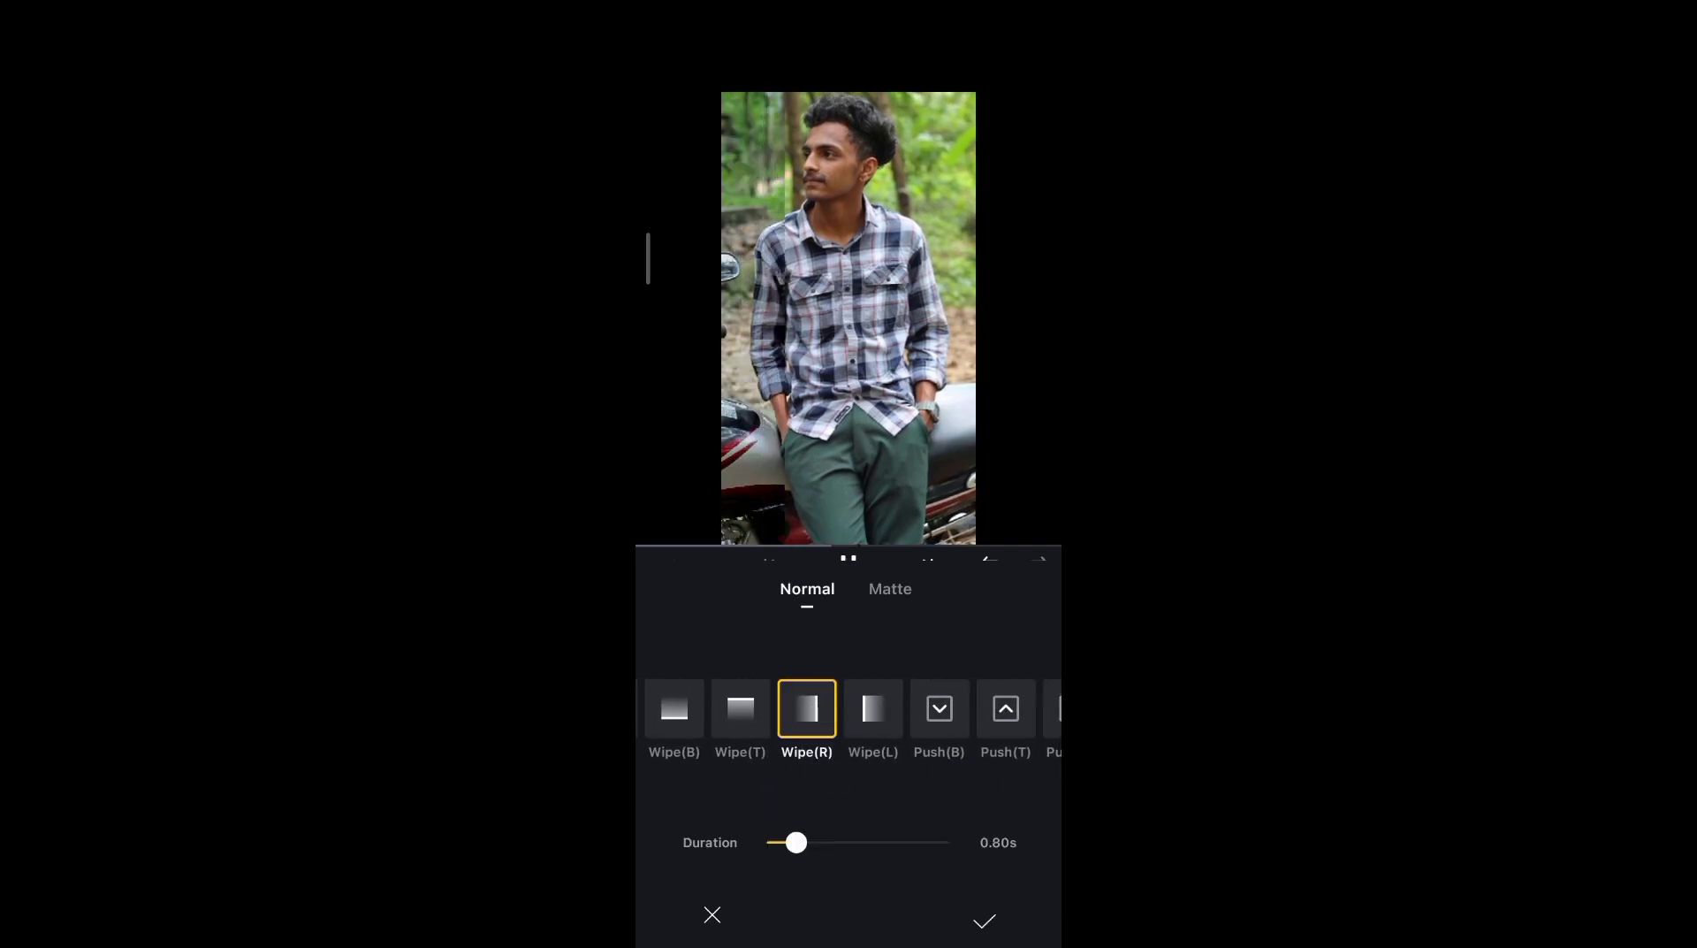
{"action": "left_click", "coordinate": [981, 914]}
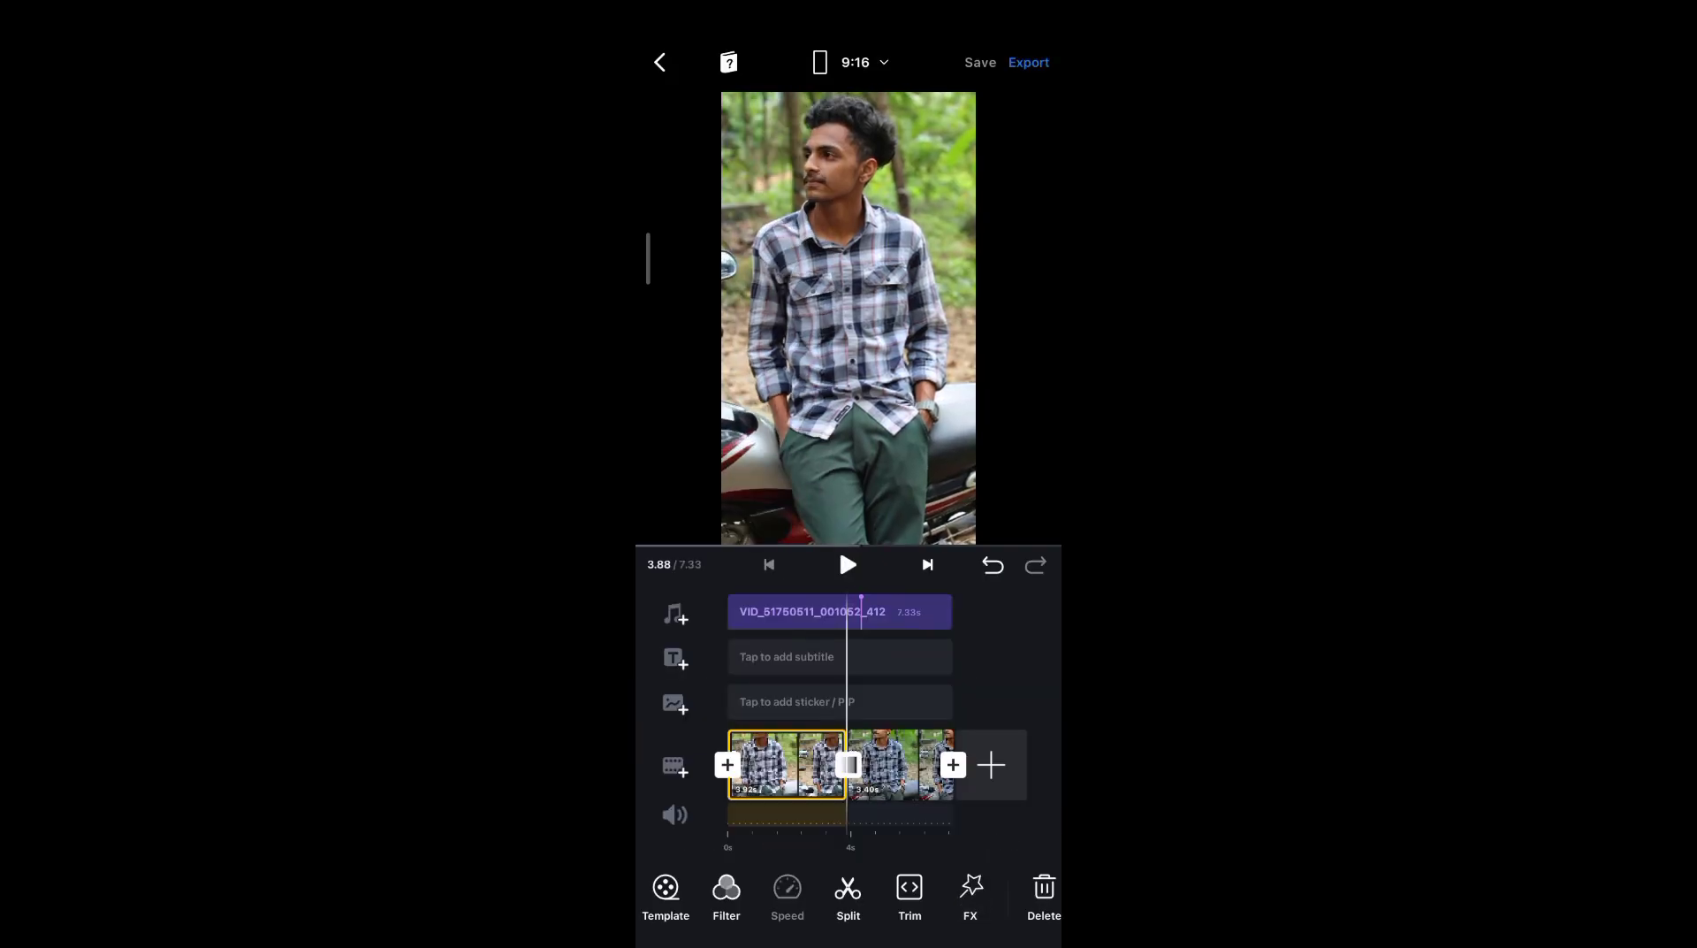
Preview the wipe, then set its duration to 2.00 seconds, leaving 6.09 seconds.
{"action": "left_click", "coordinate": [846, 566]}
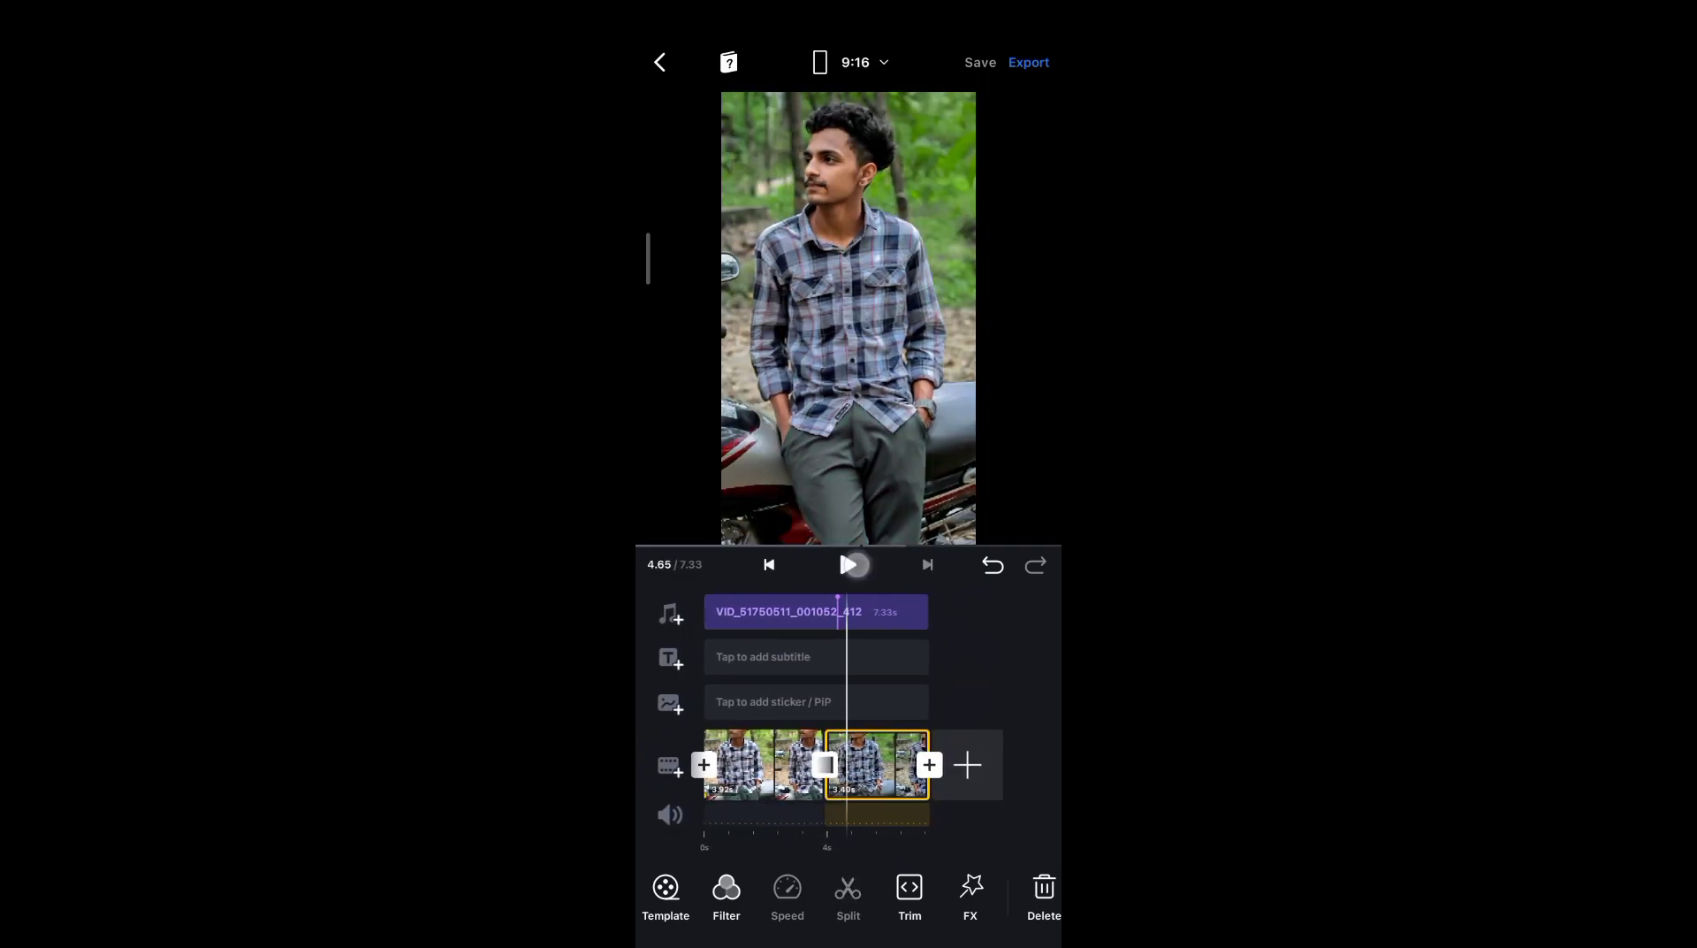
{"action": "left_click", "coordinate": [848, 566]}
{"action": "left_click", "coordinate": [795, 765]}
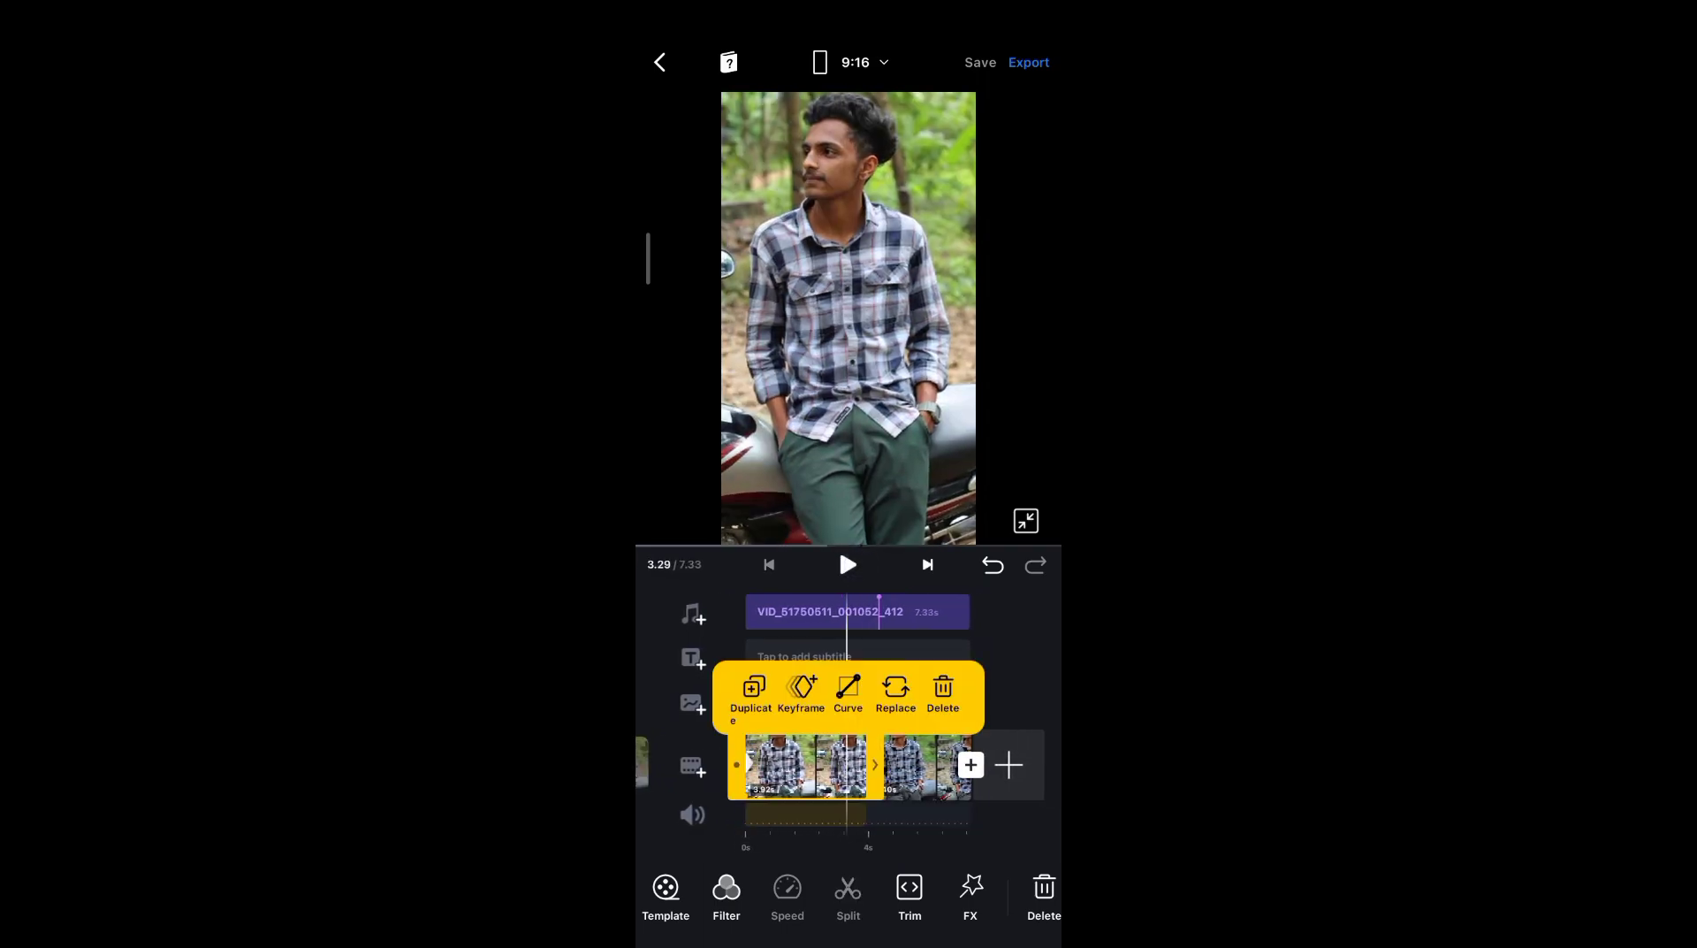
{"action": "left_click", "coordinate": [1011, 660]}
{"action": "left_click", "coordinate": [875, 771]}
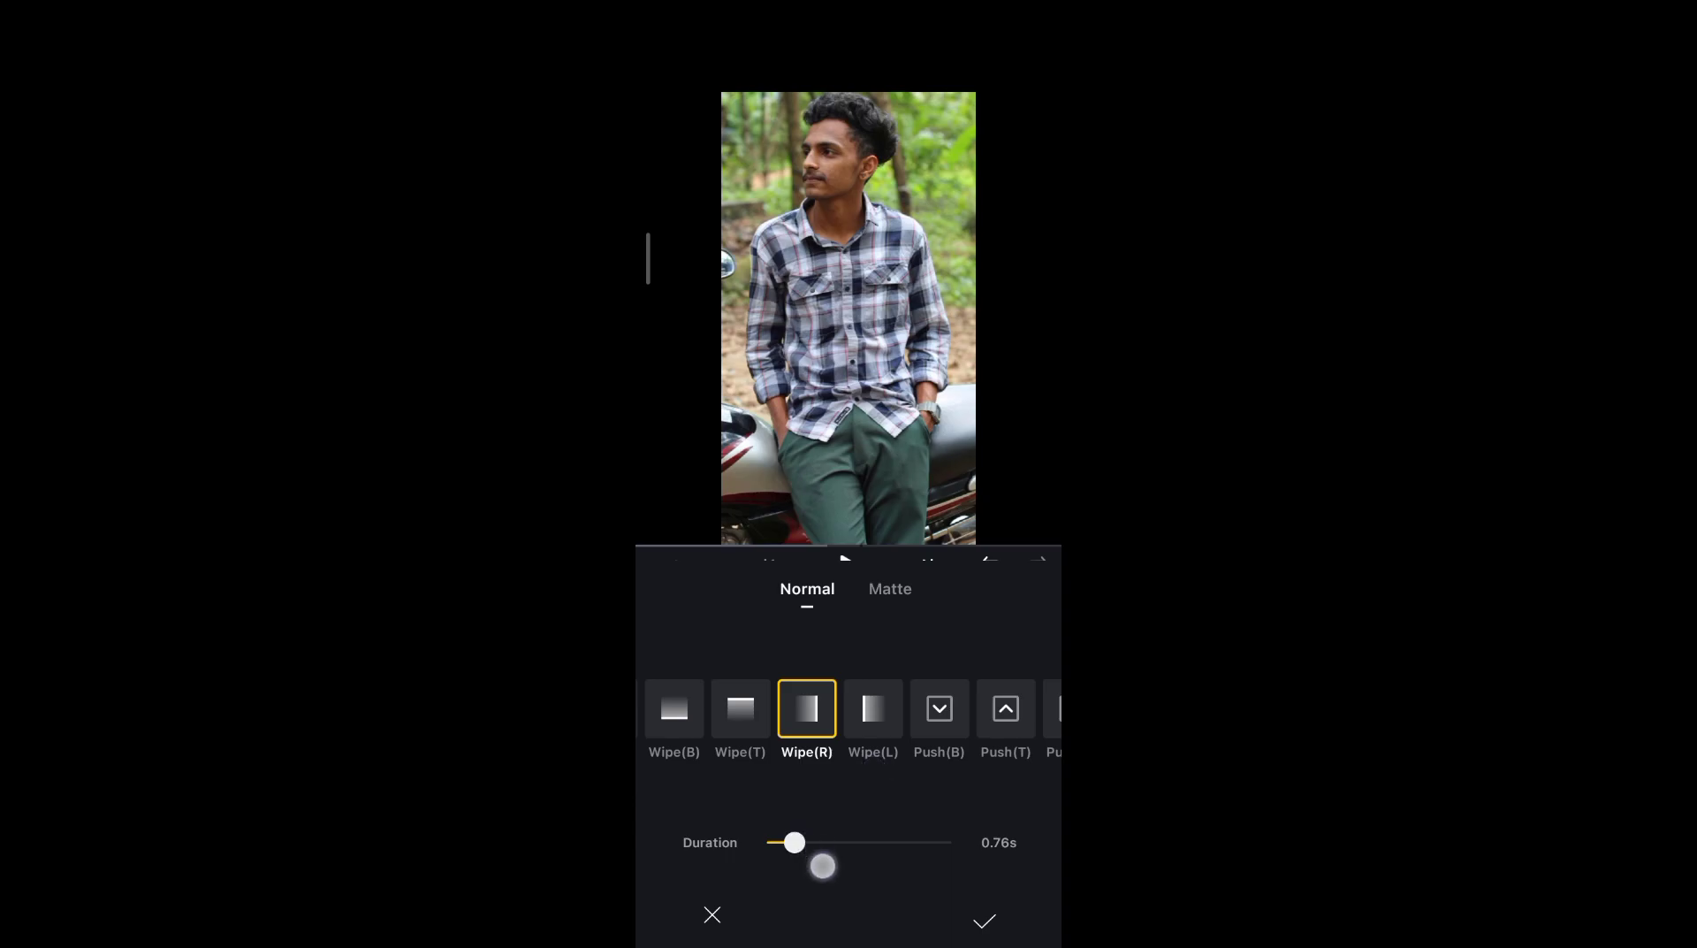
{"action": "left_click_drag", "start_coordinate": [809, 841], "coordinate": [852, 841]}
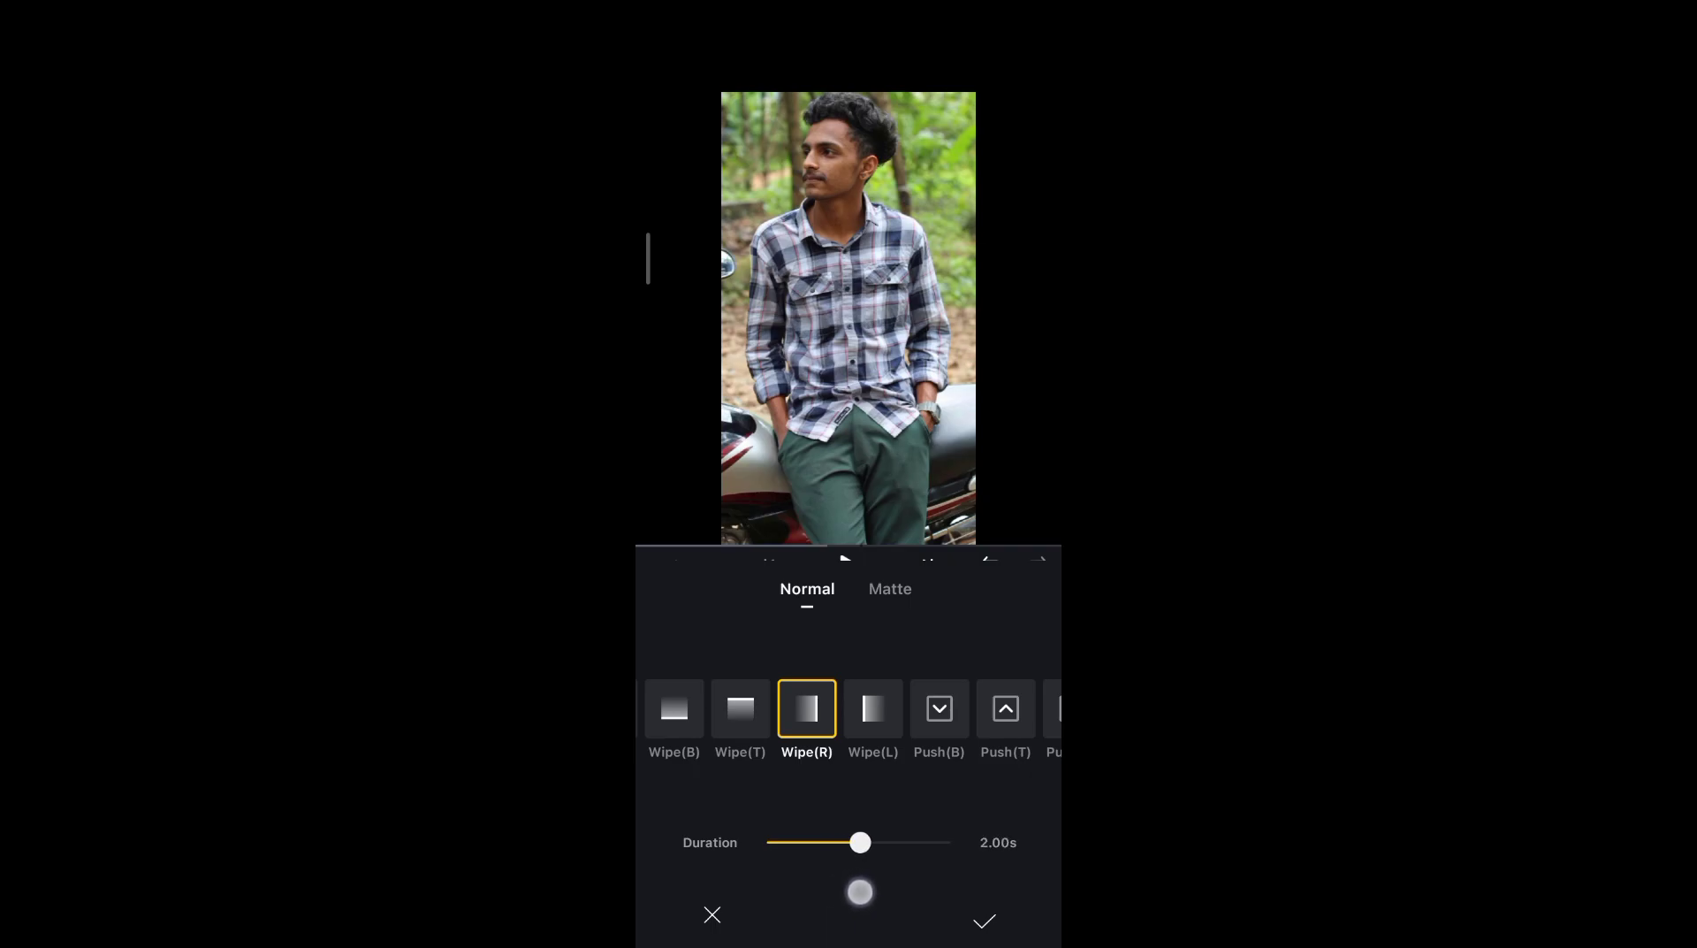
{"action": "left_click", "coordinate": [984, 919]}
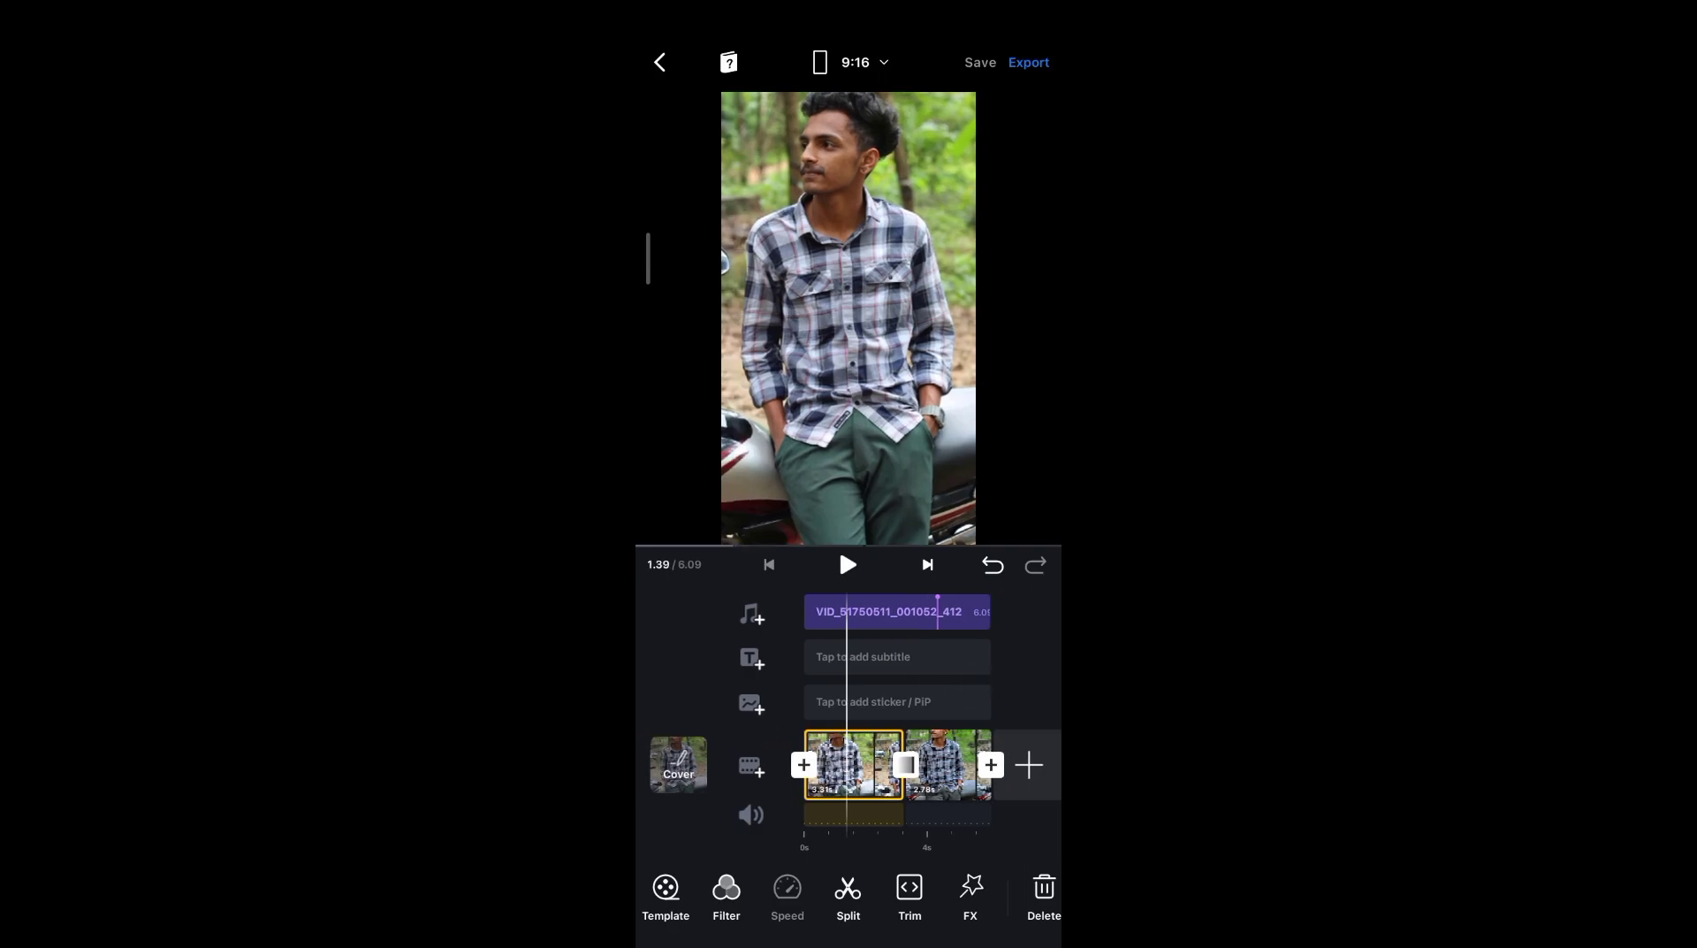
Extend the first photo clip so the video runs 8.30 seconds.
{"action": "left_click", "coordinate": [849, 564]}
{"action": "left_click", "coordinate": [849, 564]}
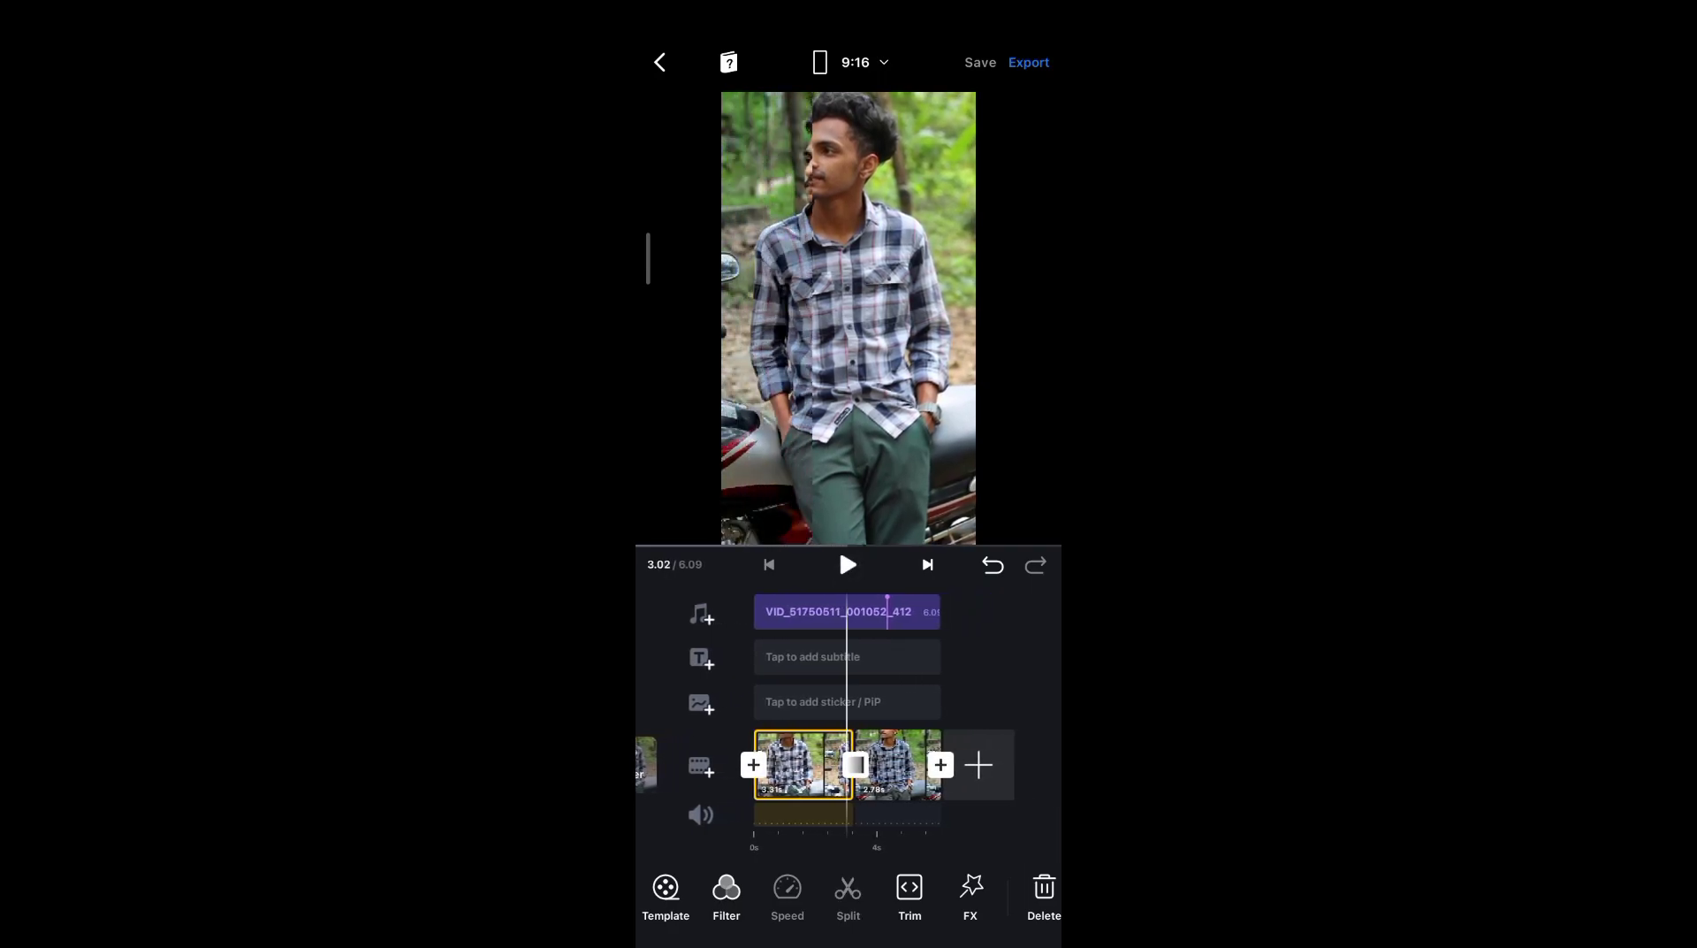
{"action": "left_click_drag", "start_coordinate": [948, 696], "coordinate": [937, 709]}
{"action": "left_click", "coordinate": [803, 765]}
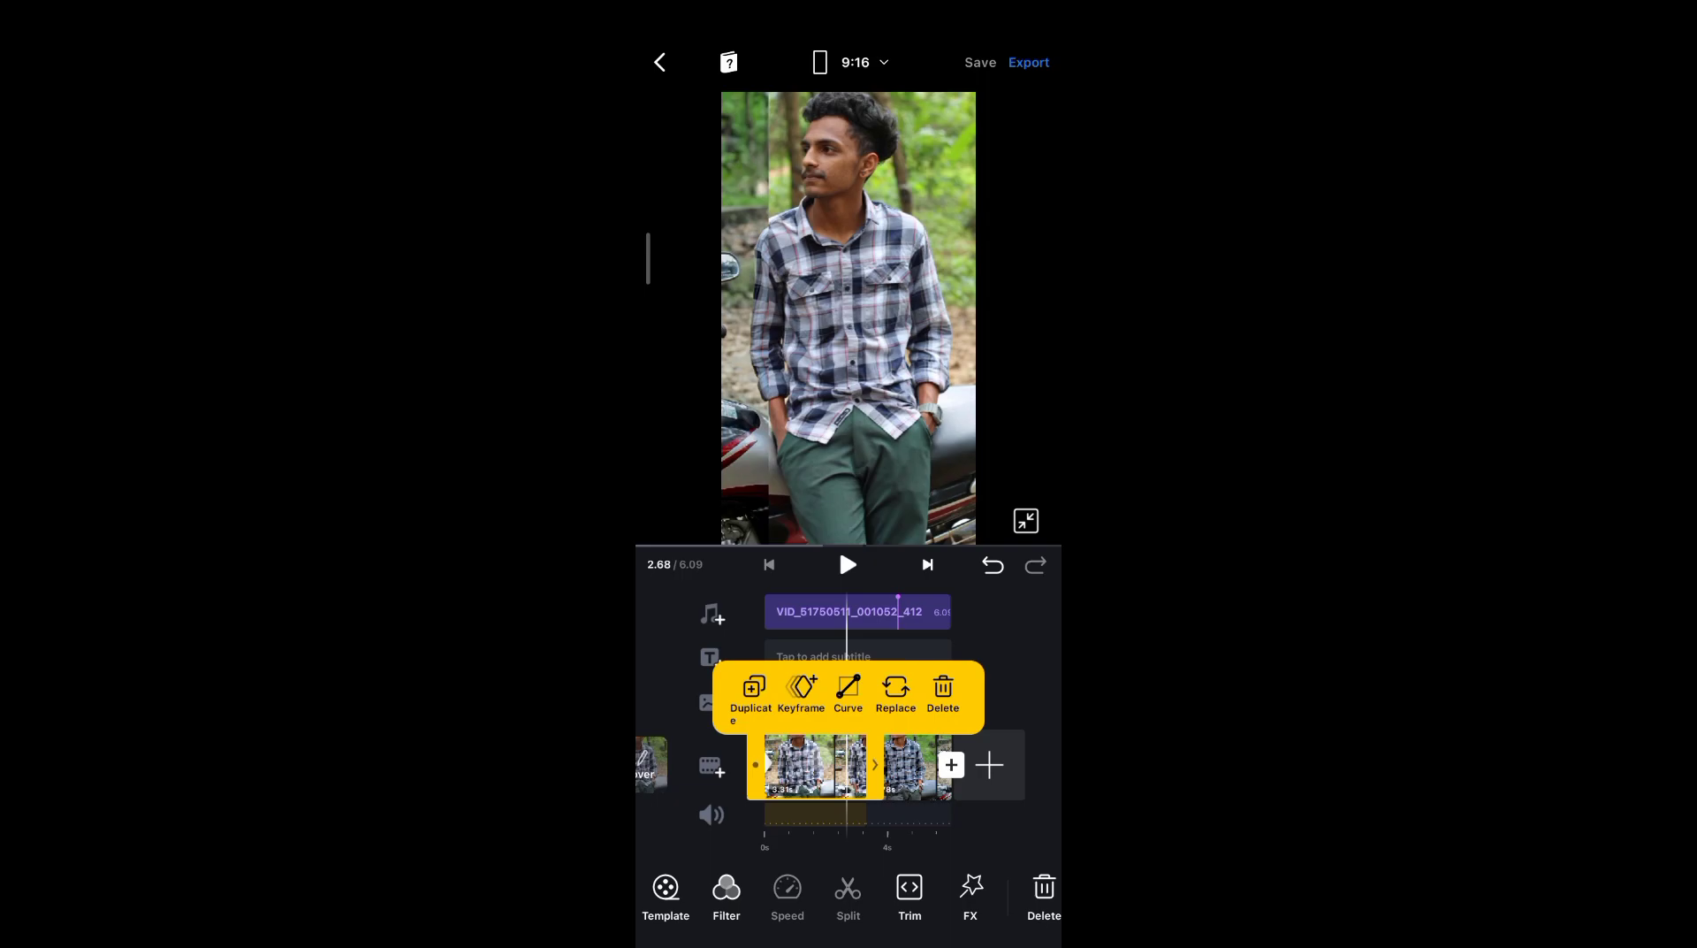
{"action": "left_click_drag", "start_coordinate": [876, 765], "coordinate": [928, 766]}
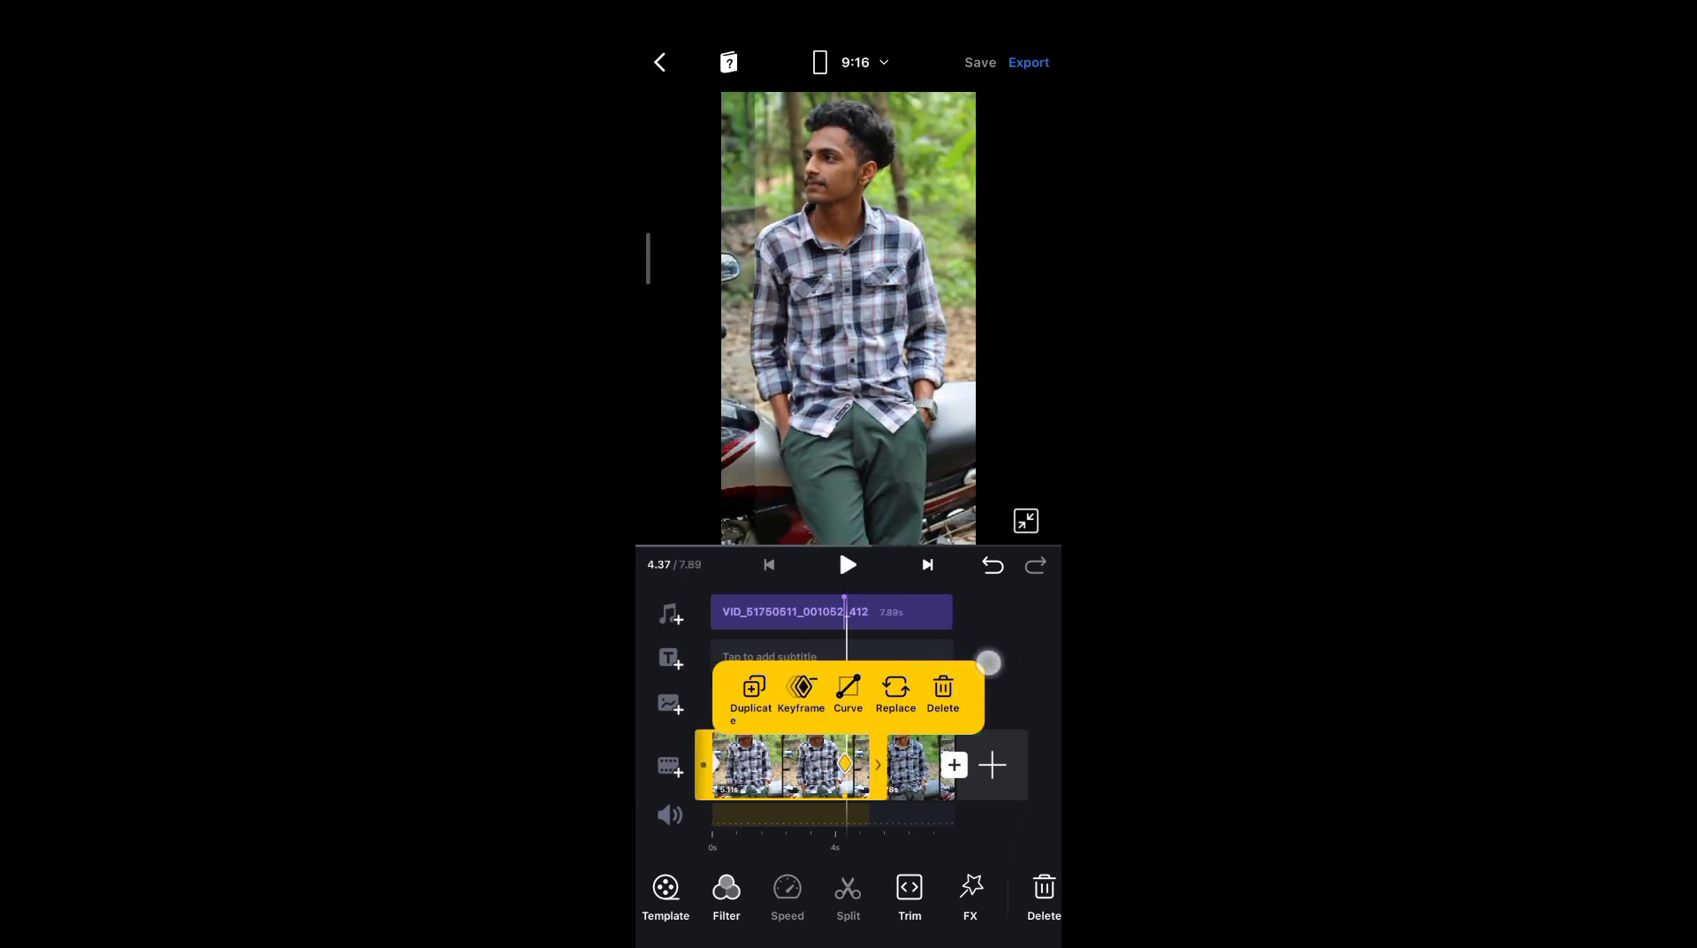
Play back the 8.30-second video to review the longer first clip.
{"action": "left_click", "coordinate": [849, 564]}
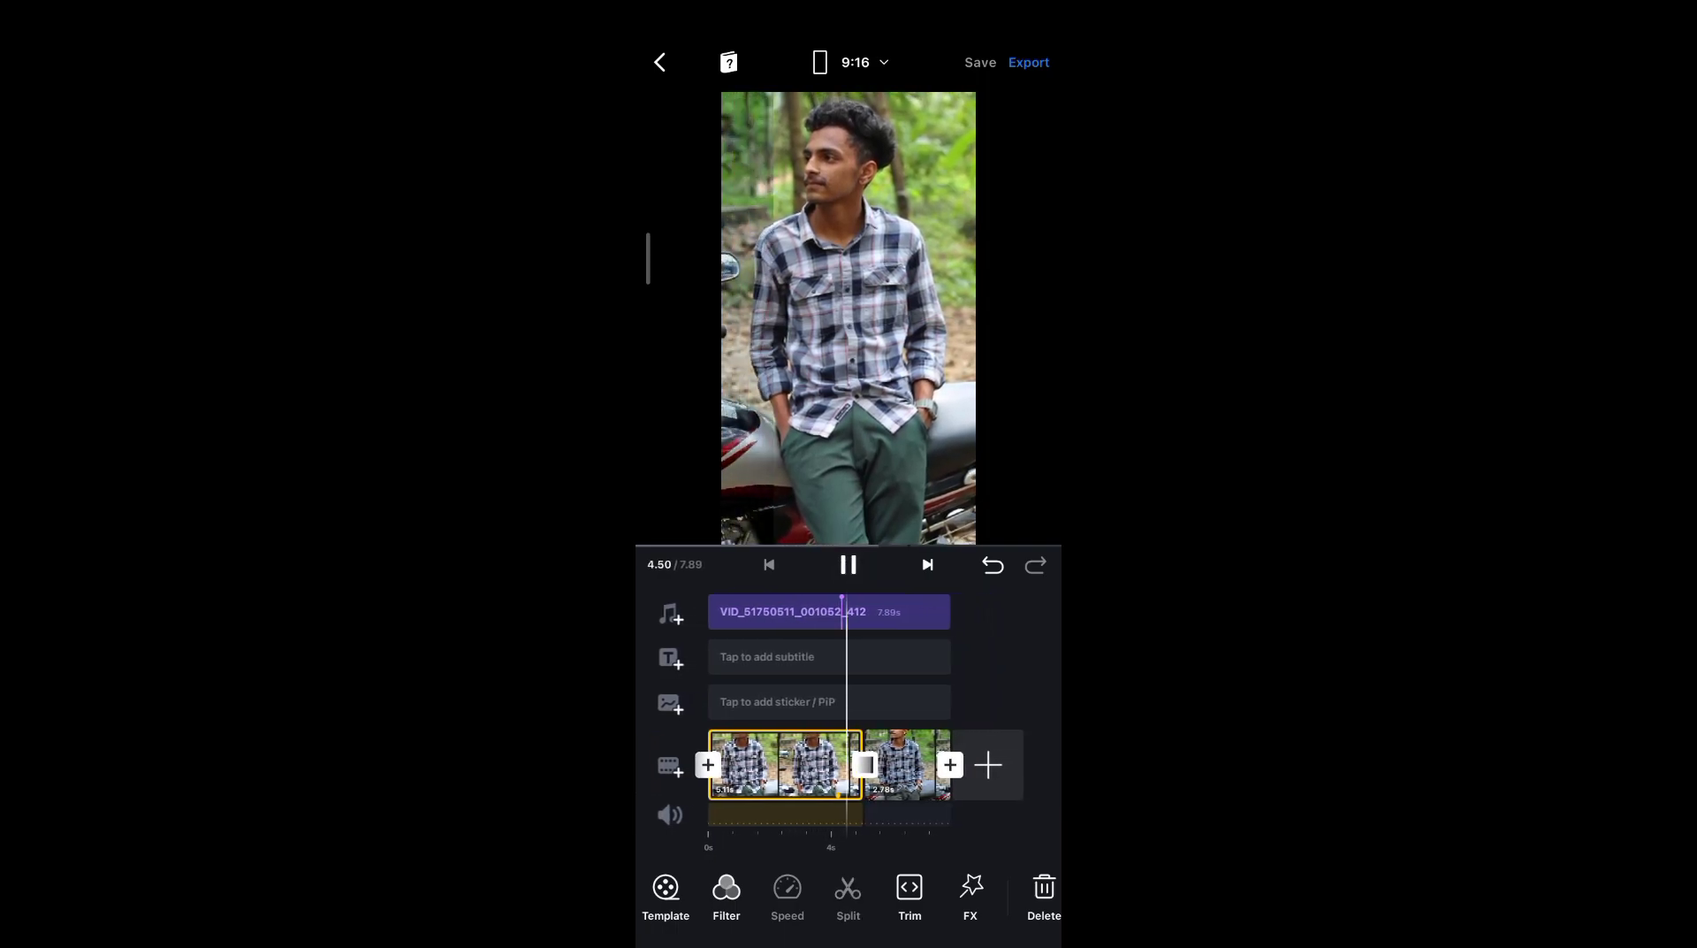
{"action": "left_click", "coordinate": [849, 564]}
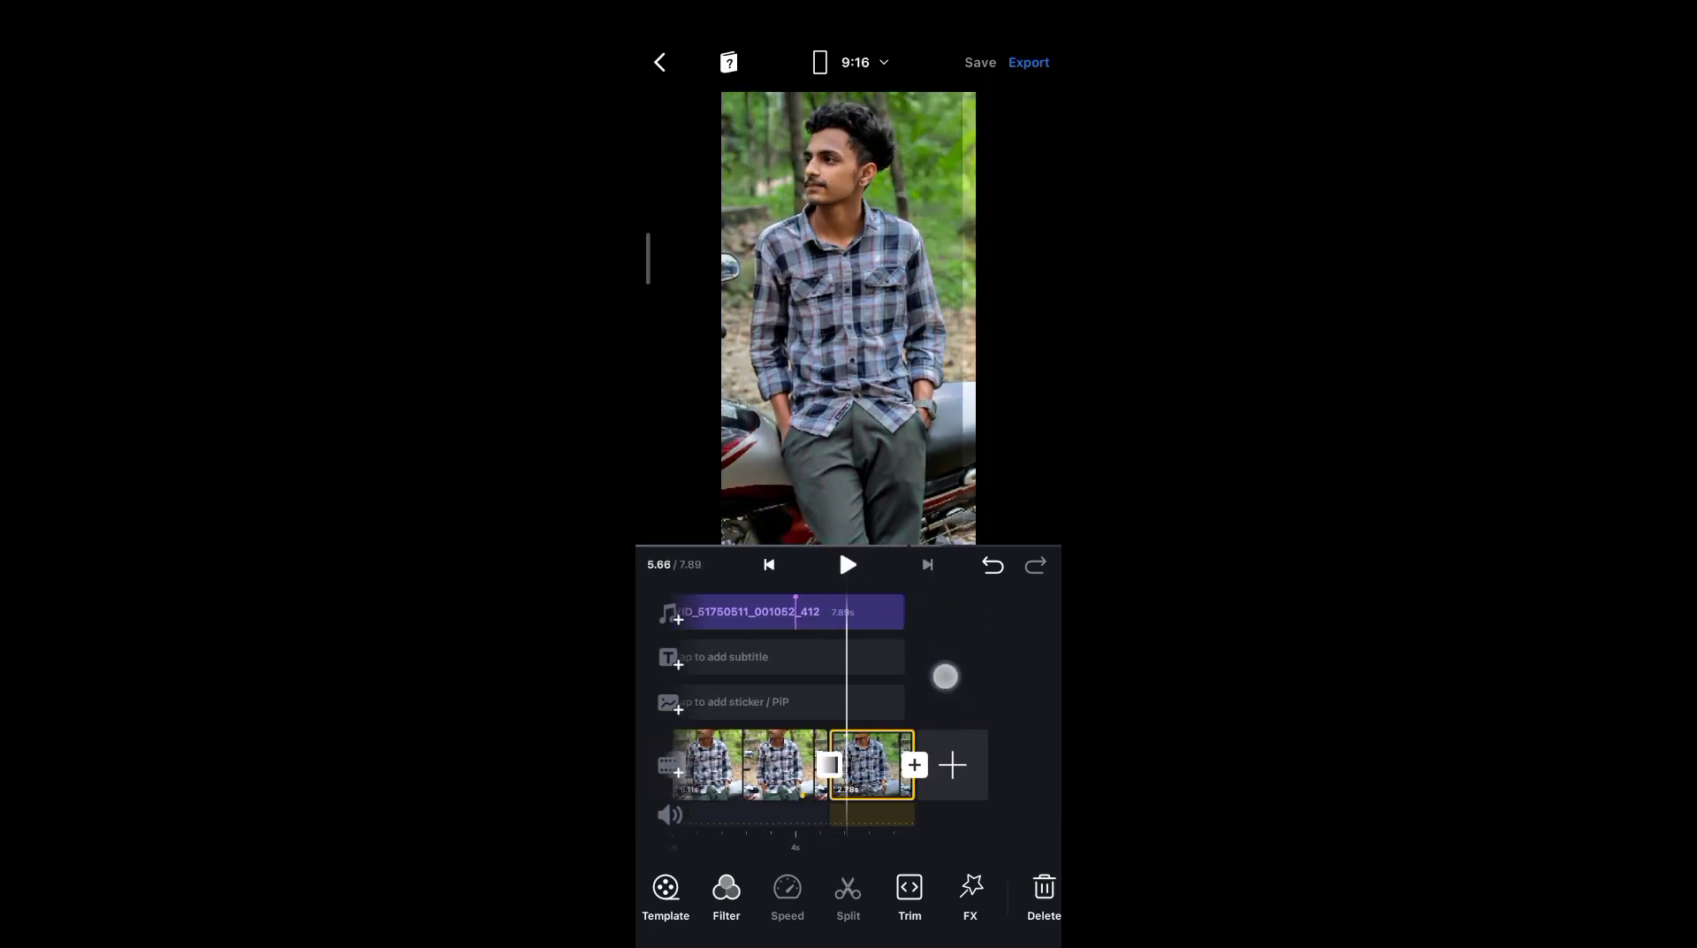
{"action": "mouse_move", "coordinate": [946, 678]}
{"action": "left_mouse_down"}
{"action": "mouse_move", "coordinate": [988, 686]}
{"action": "mouse_move", "coordinate": [995, 667]}
{"action": "left_mouse_up"}
{"action": "left_click", "coordinate": [796, 766]}
{"action": "left_click", "coordinate": [849, 564]}
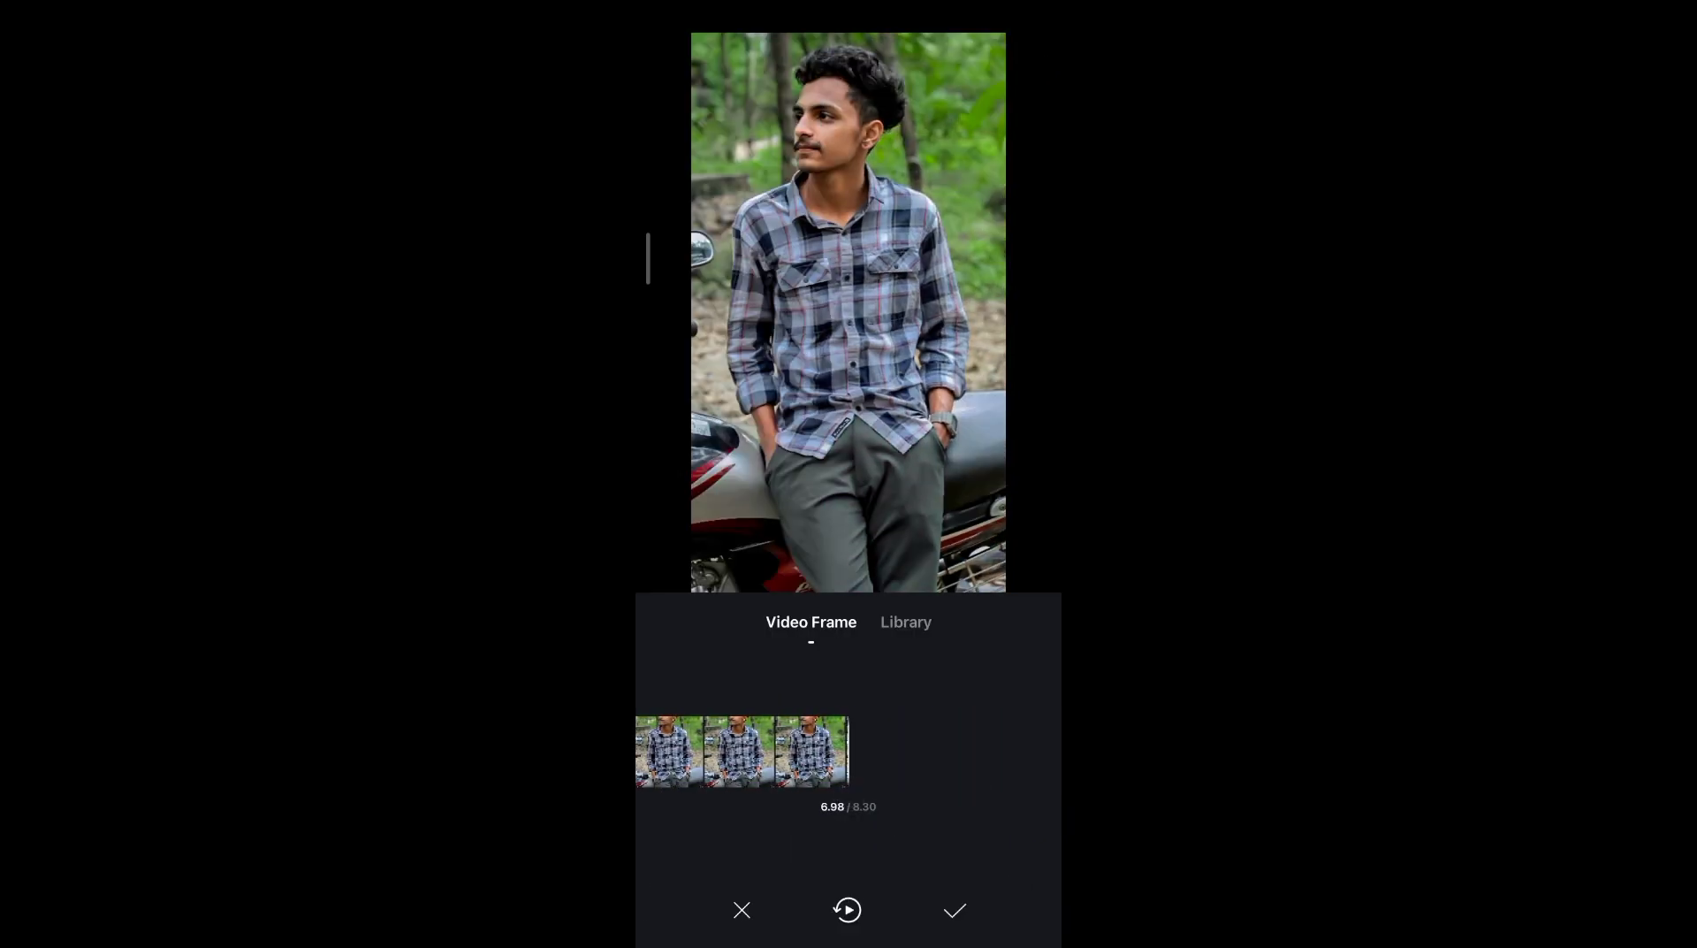
Confirm the cover frame and export the video at 1080p, 60 fps.
{"action": "left_click", "coordinate": [955, 910]}
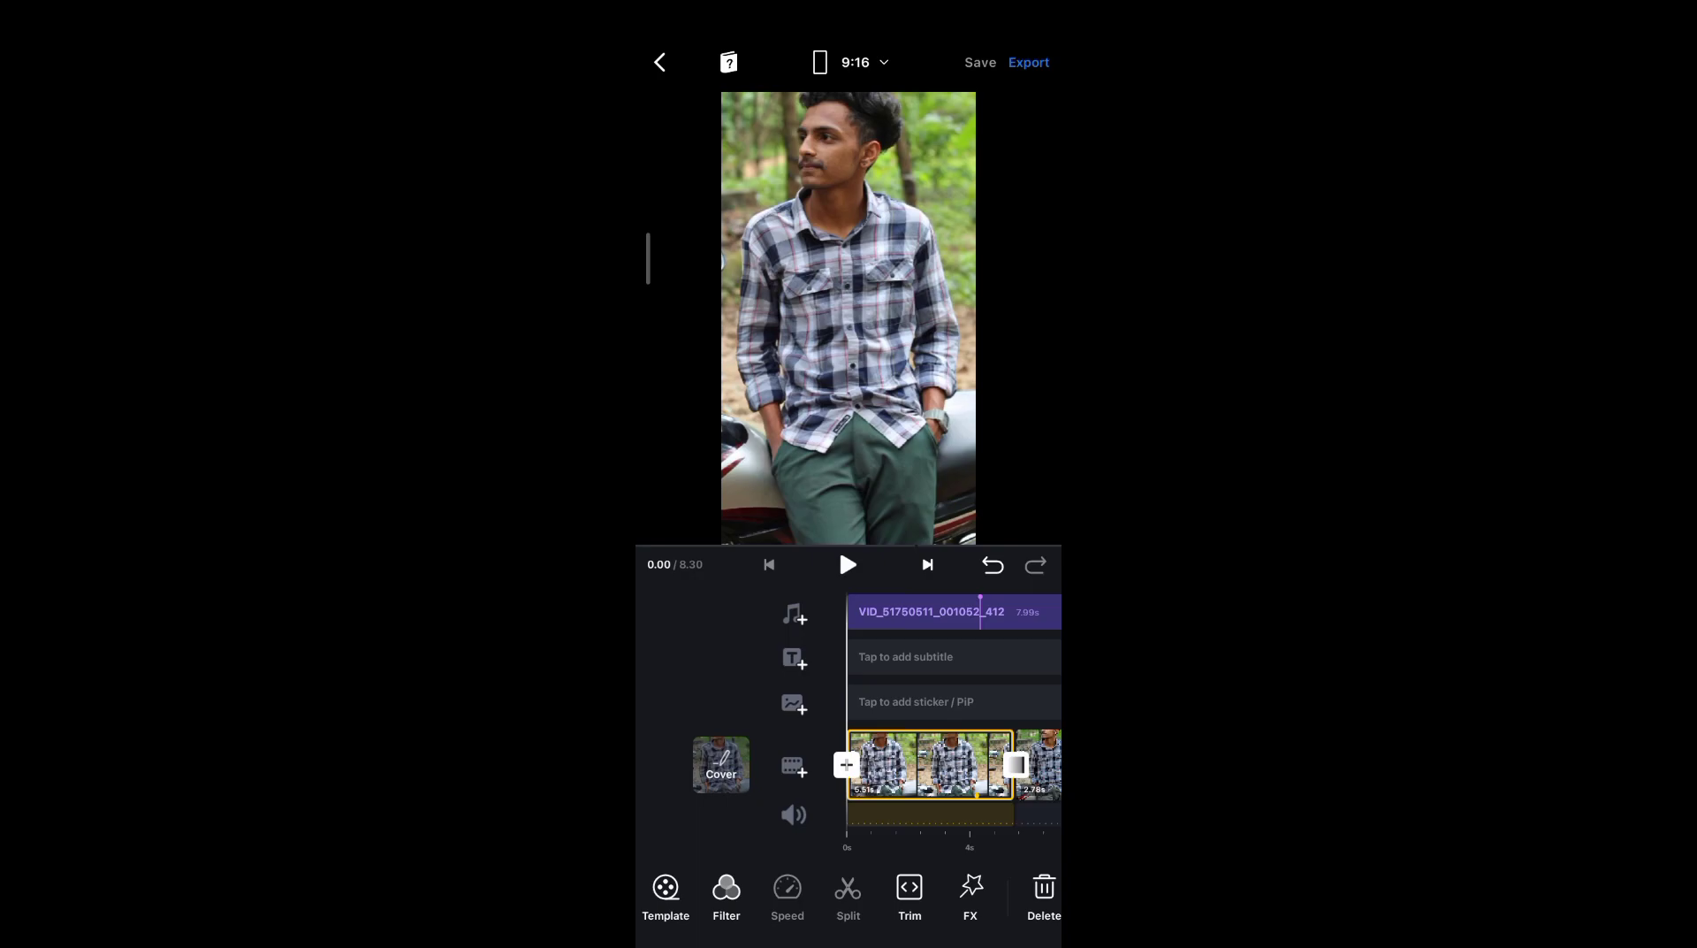
{"action": "left_click", "coordinate": [1029, 62]}
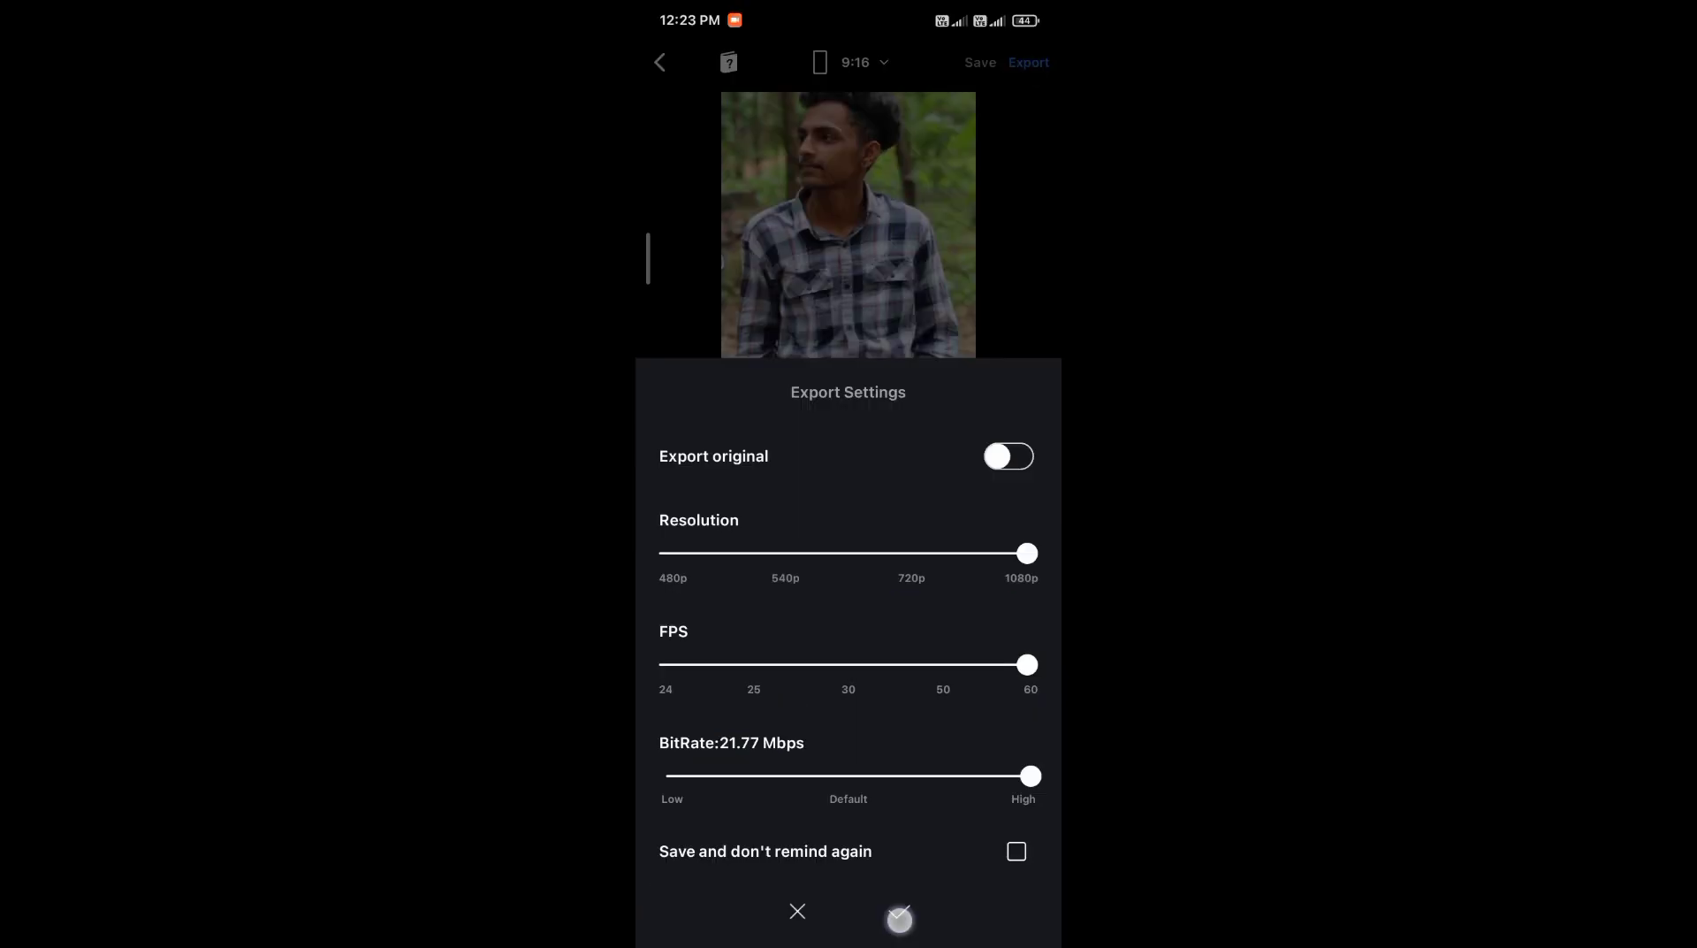
{"action": "left_click", "coordinate": [899, 911]}
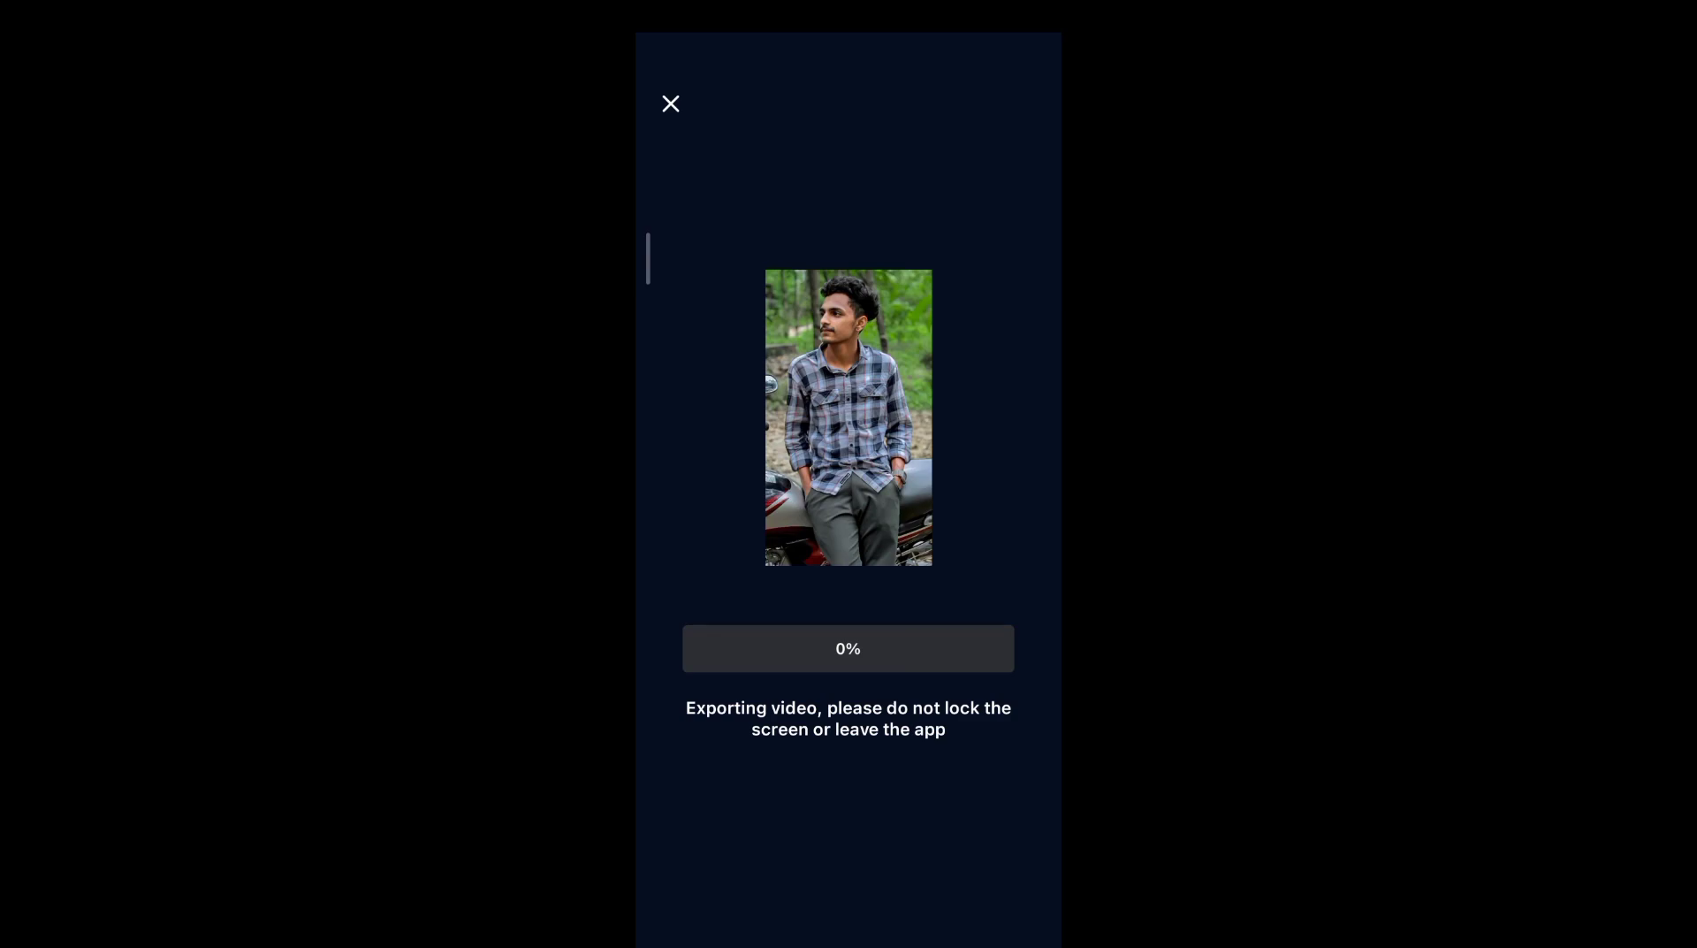